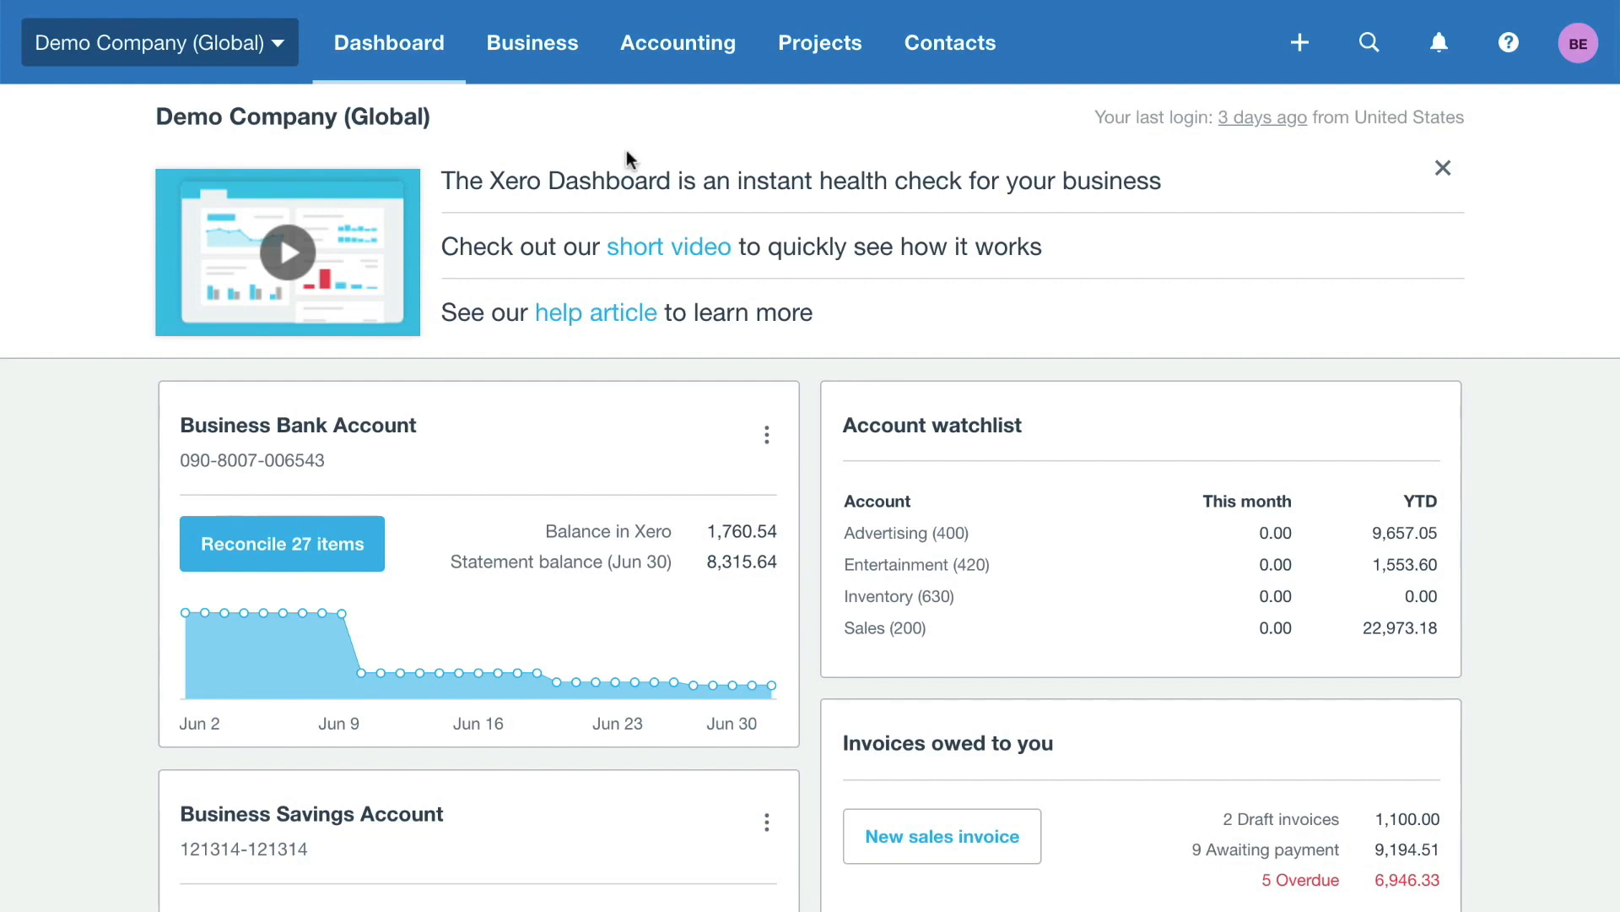
# - Open the sales overview and review its invoice, money coming in, customer and quote summaries
pyautogui.click(557, 61)
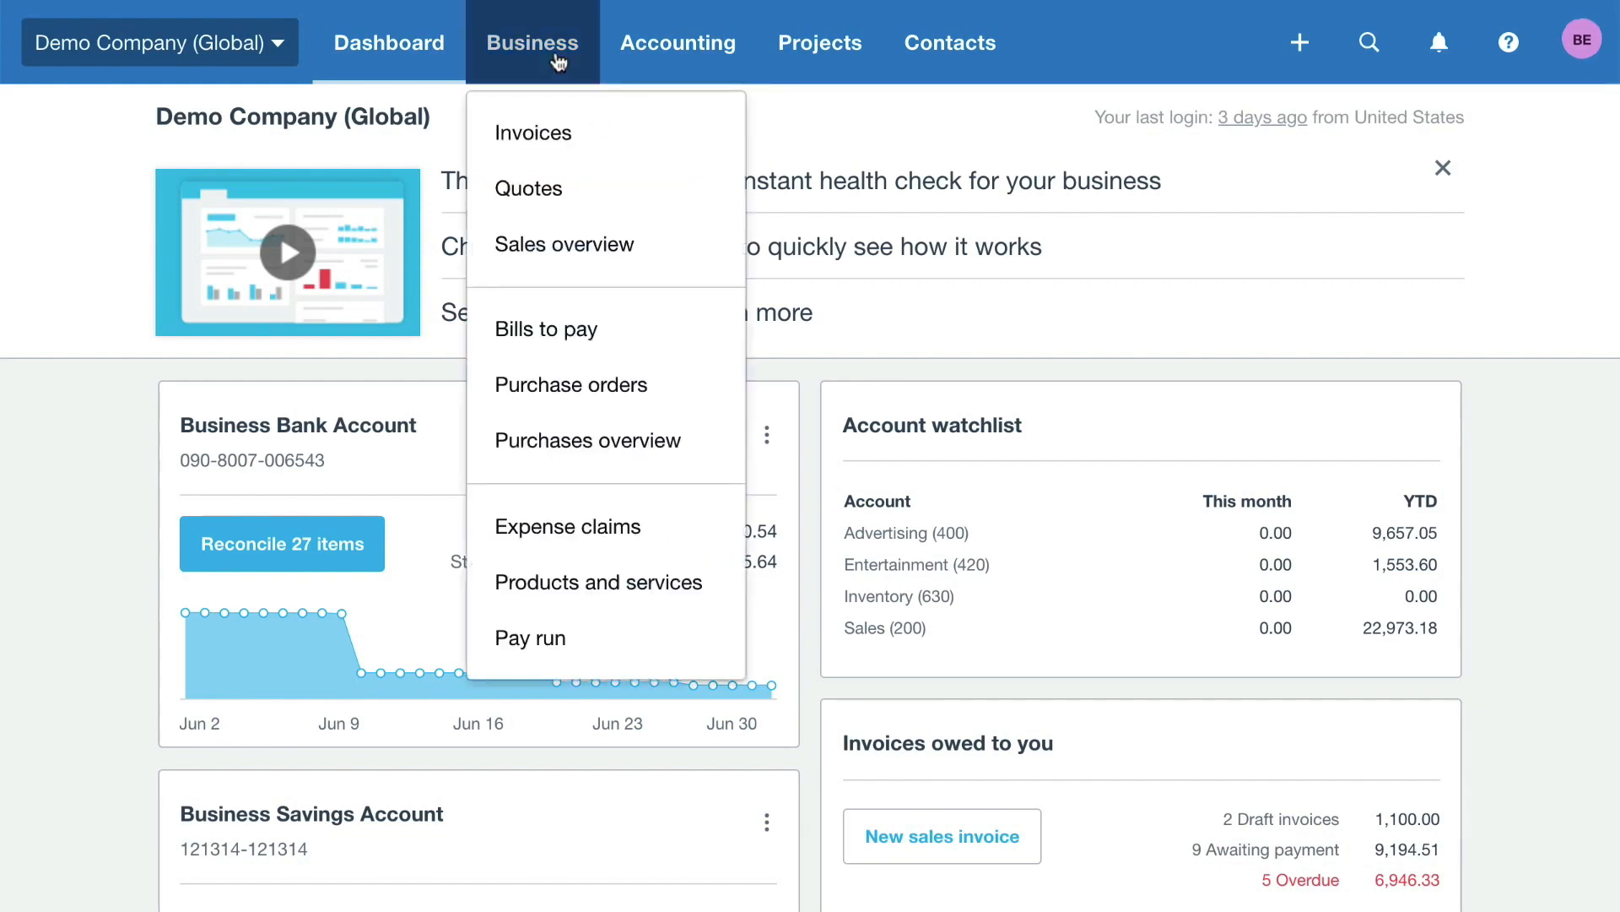
pyautogui.click(646, 247)
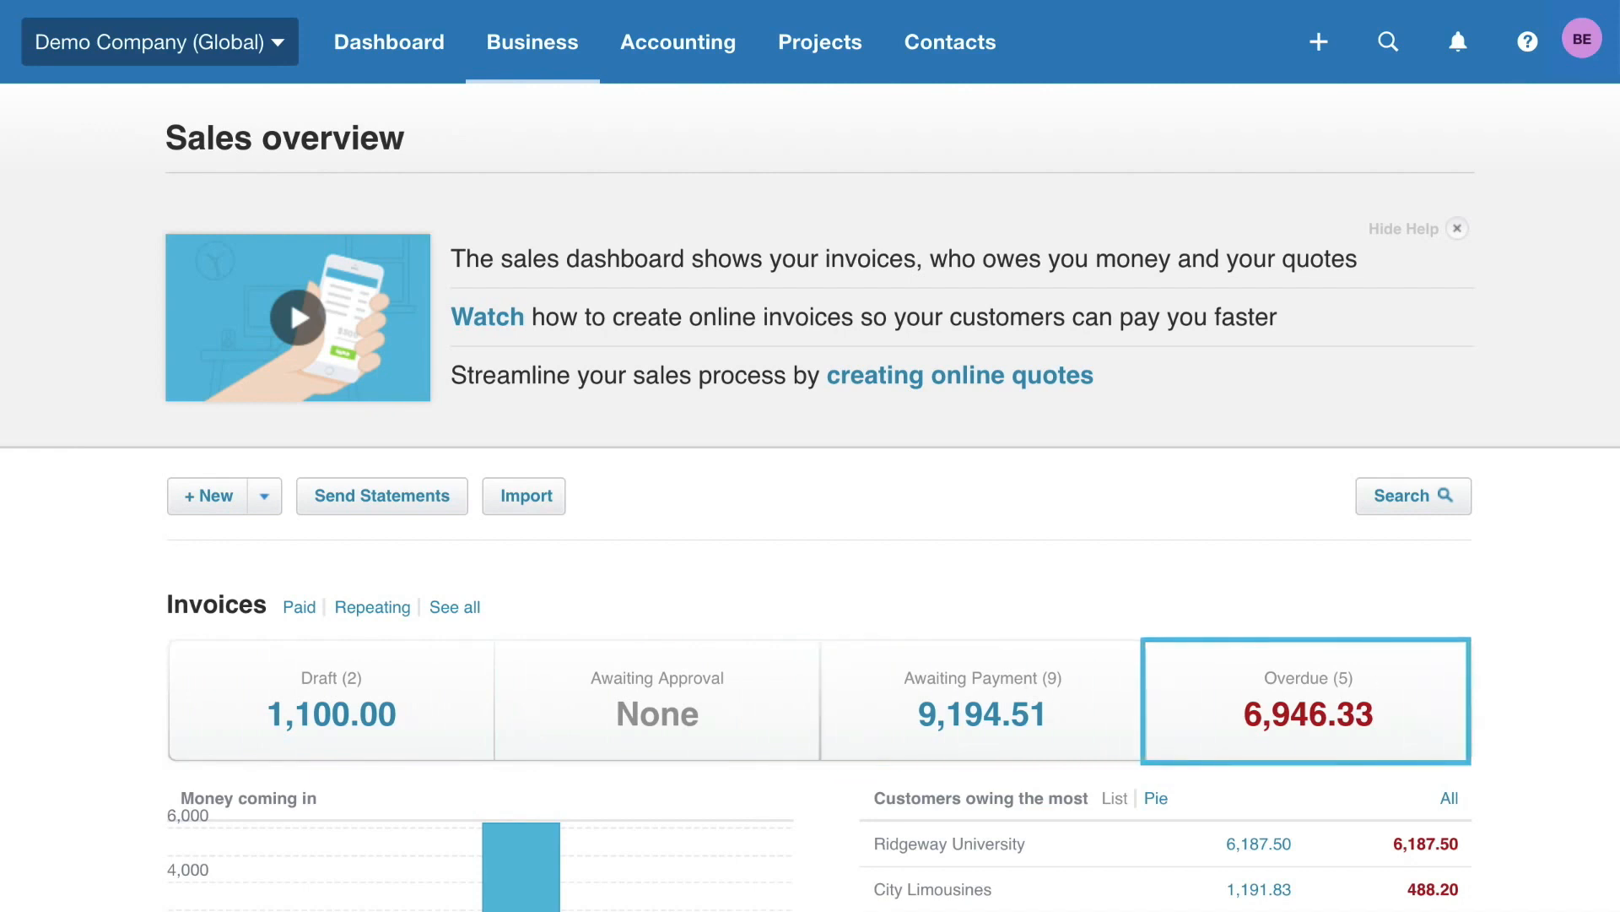
pyautogui.scroll(-6, 810, 455)
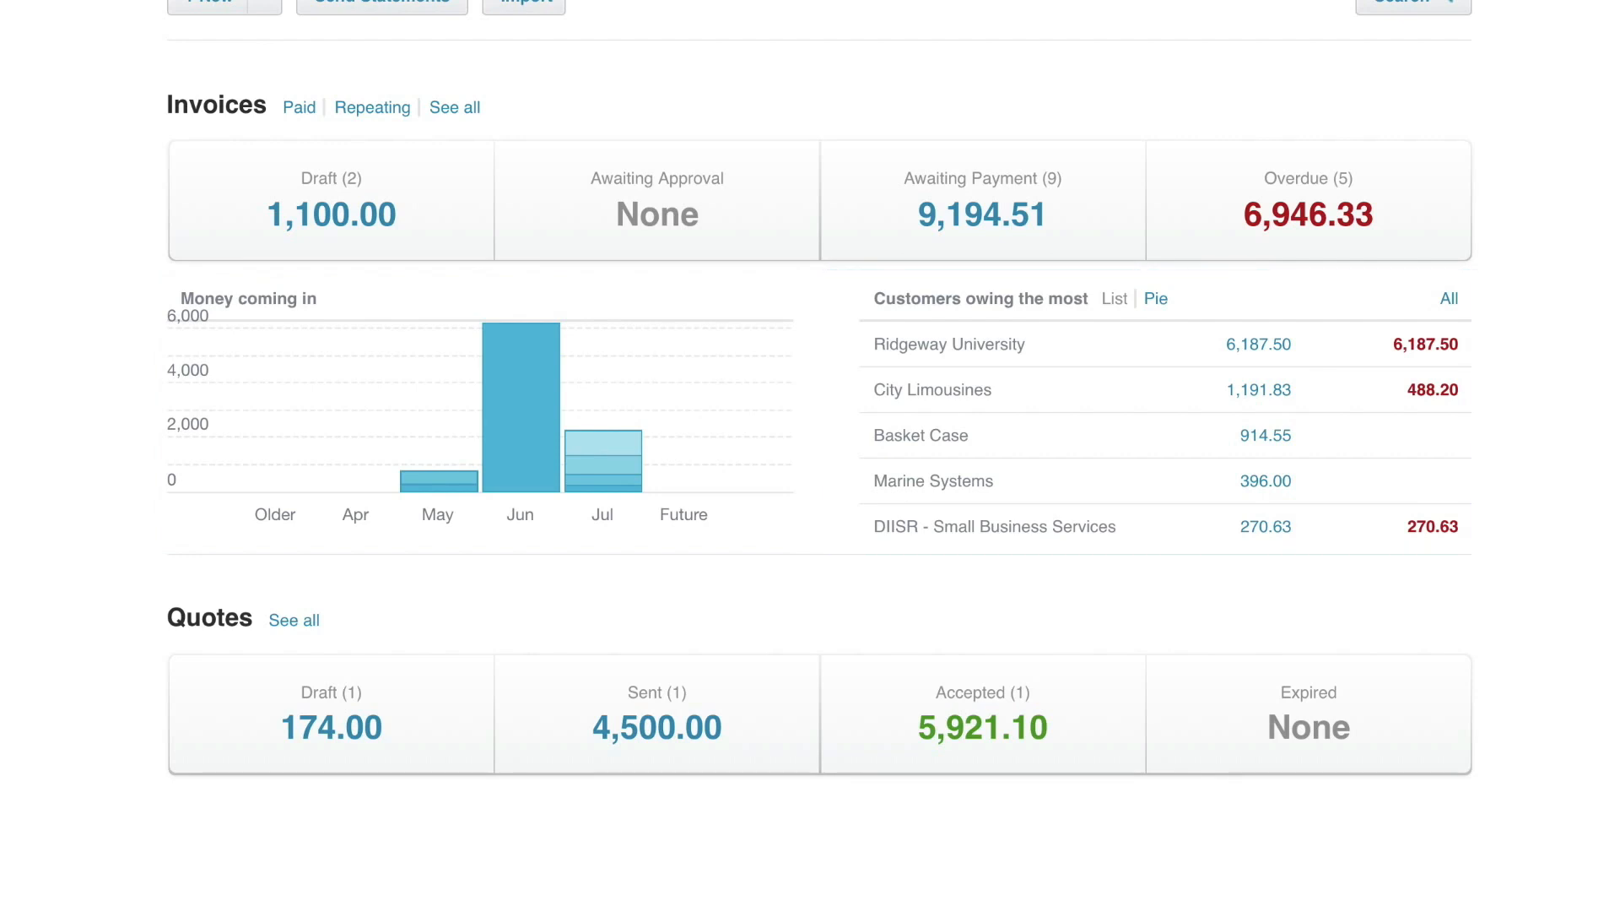
pyautogui.scroll(6, 648, 246)
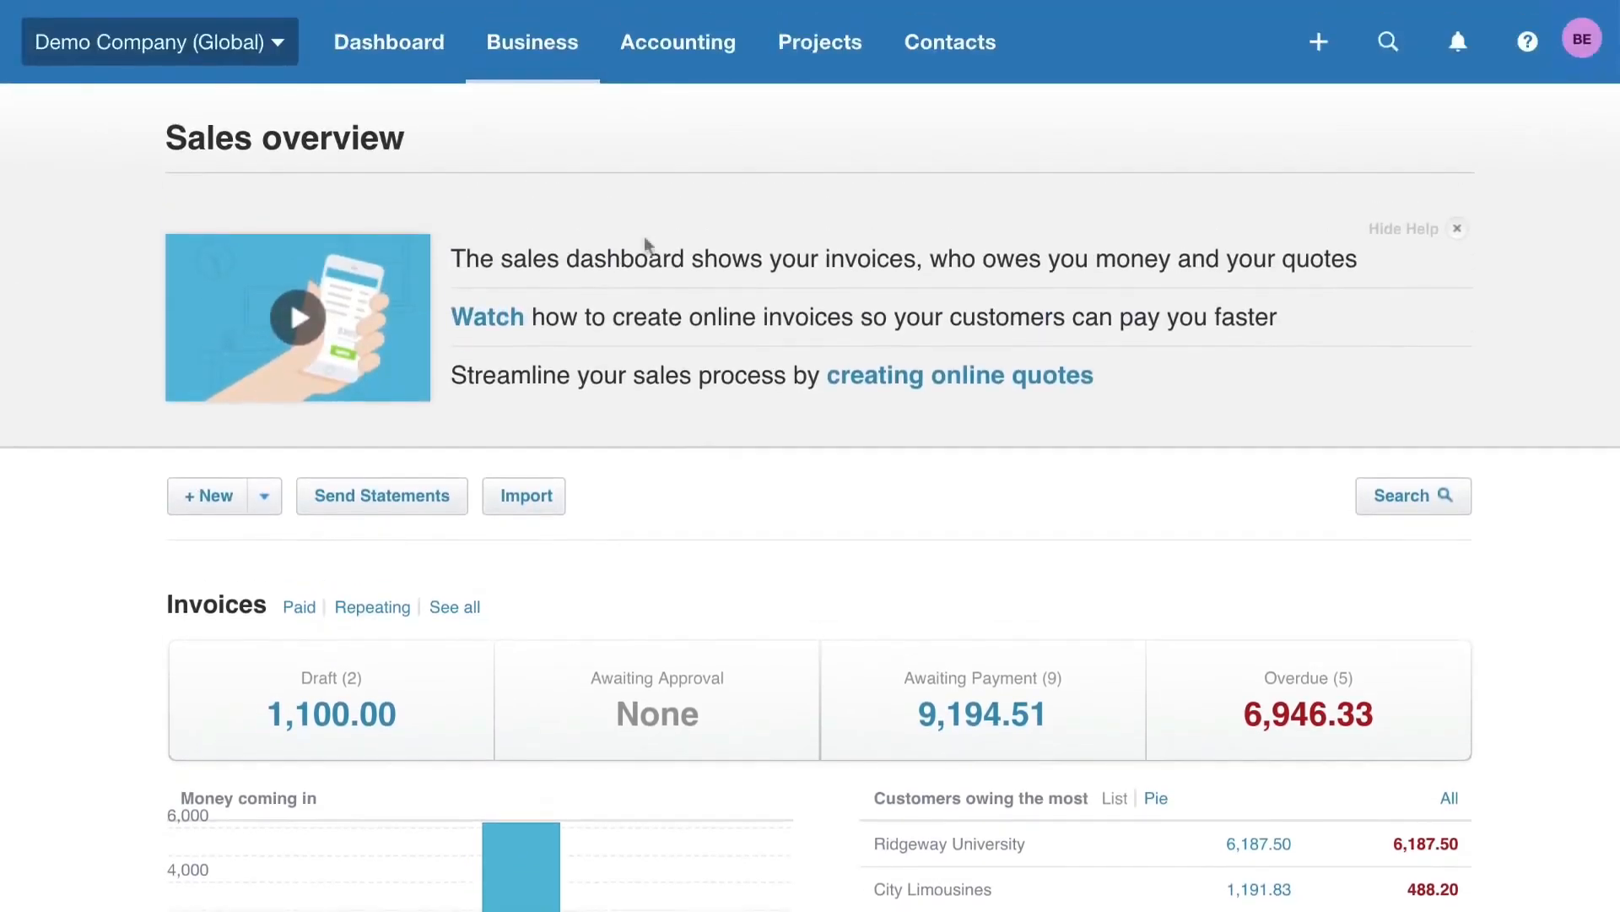
# - Start a new invoice from the sales overview and switch it to the new invoicing version
pyautogui.click(230, 505)
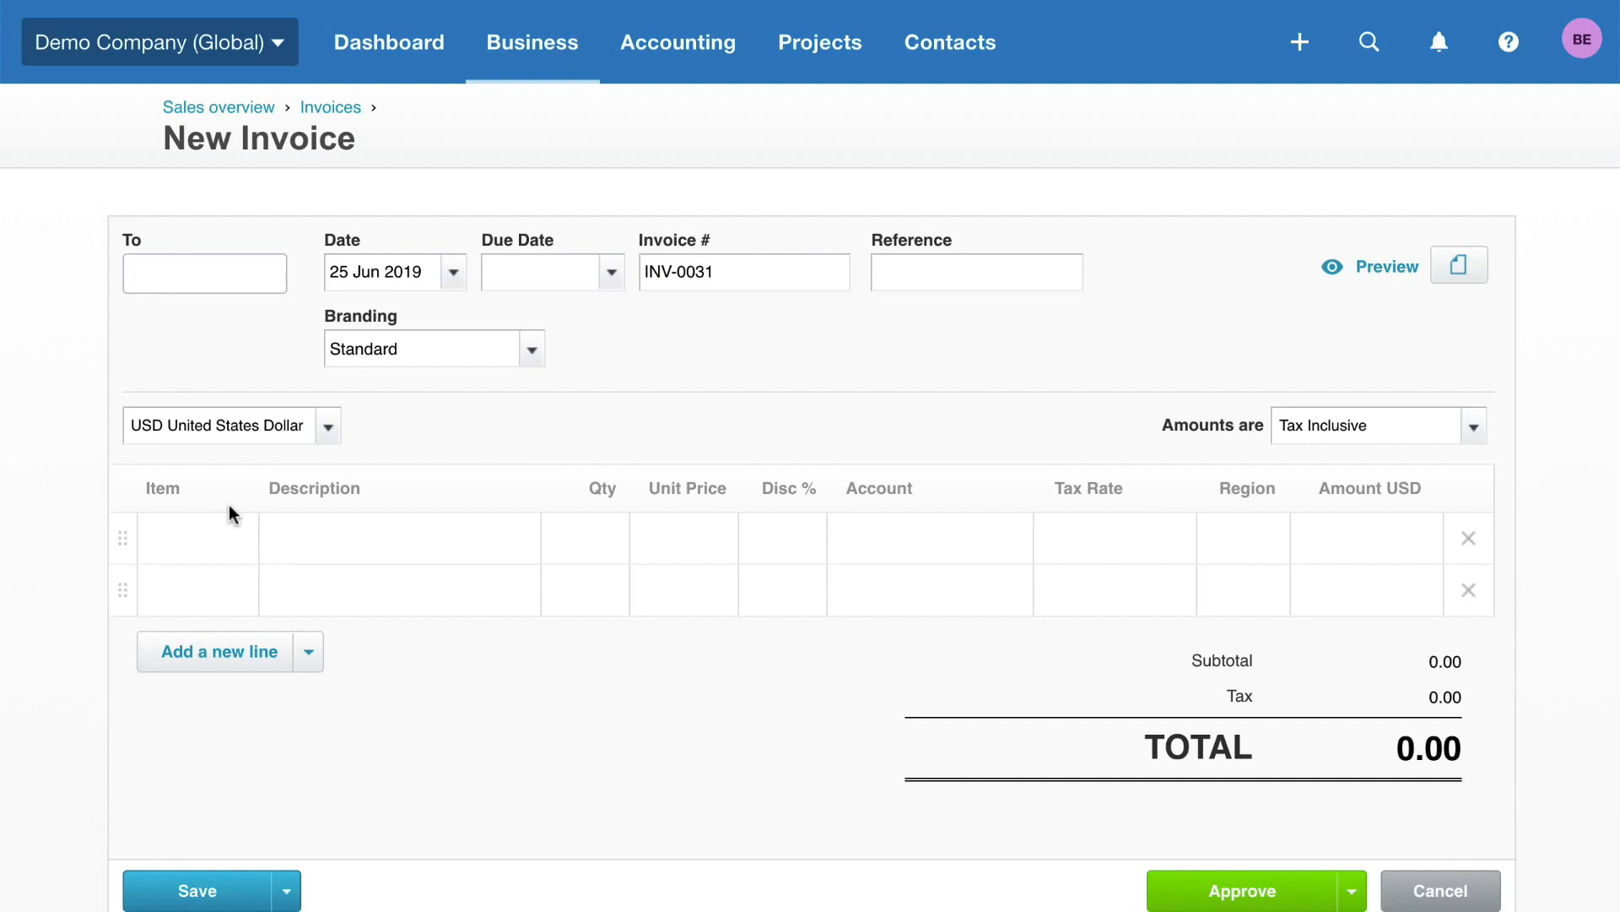
pyautogui.scroll(-3, 230, 504)
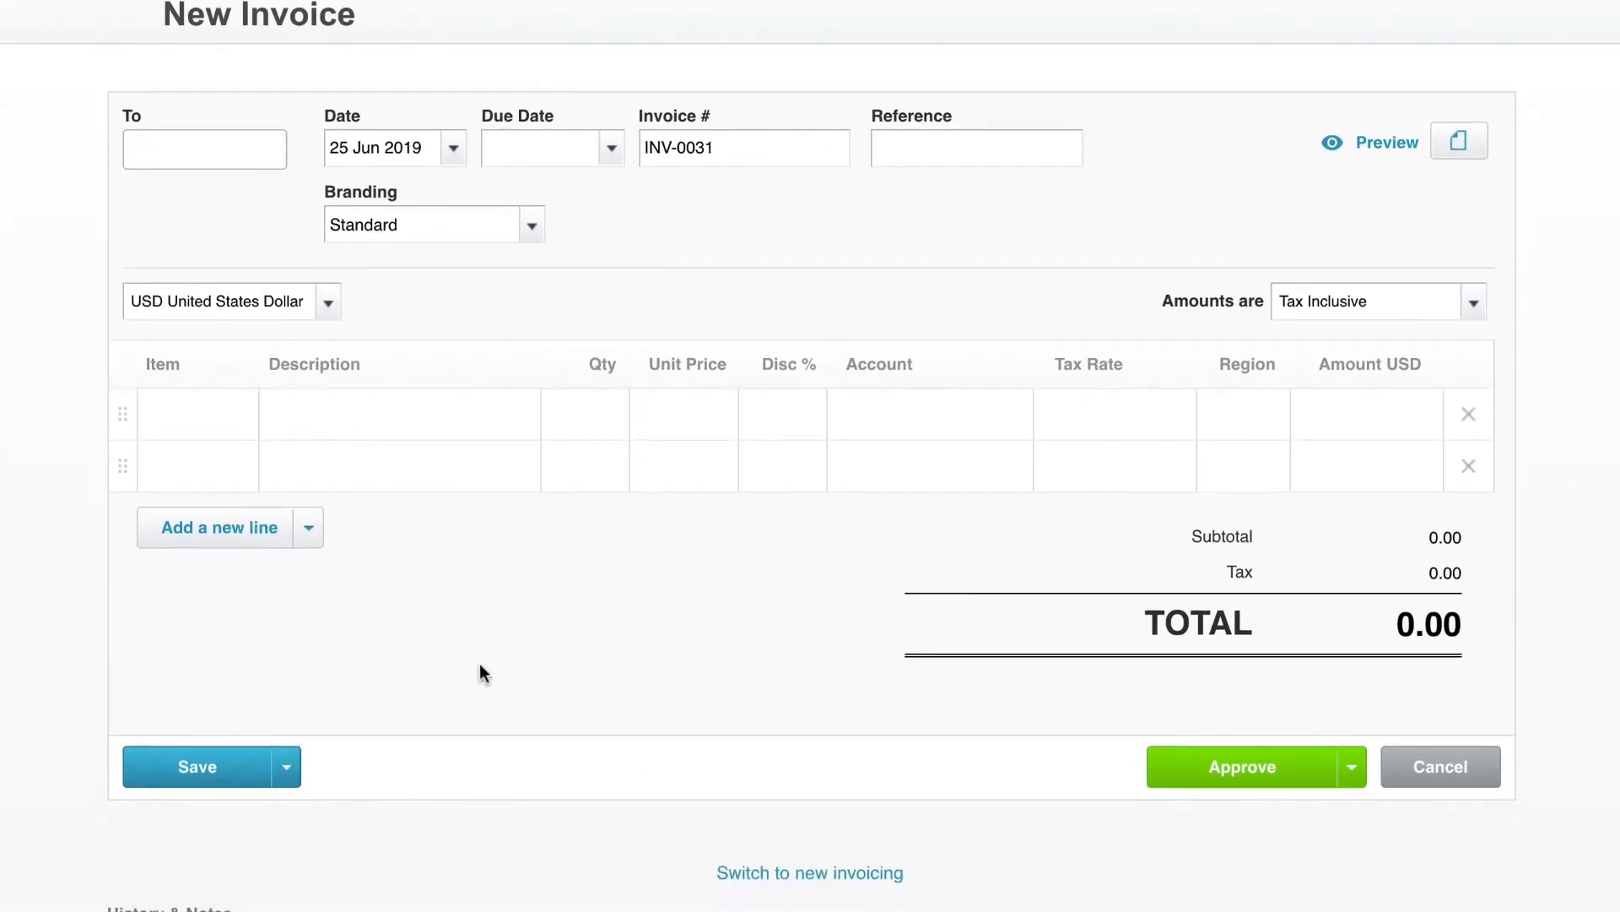
pyautogui.click(806, 874)
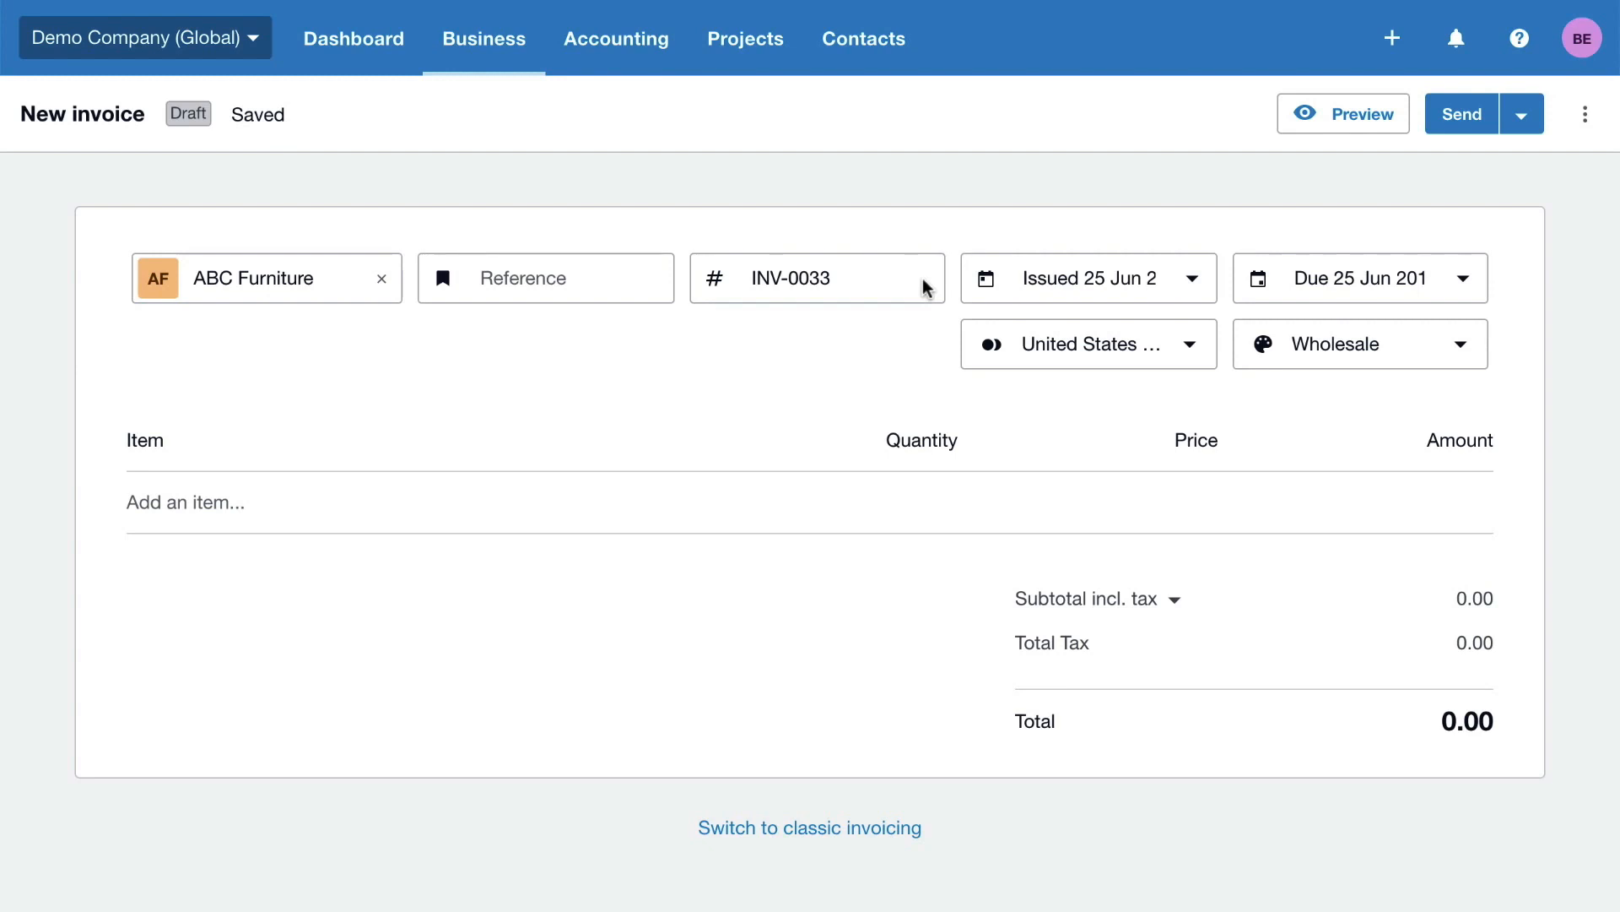
# - Set the ABC Furniture invoice's due date to in 7 days, 2 Jul 2019
pyautogui.click(1464, 283)
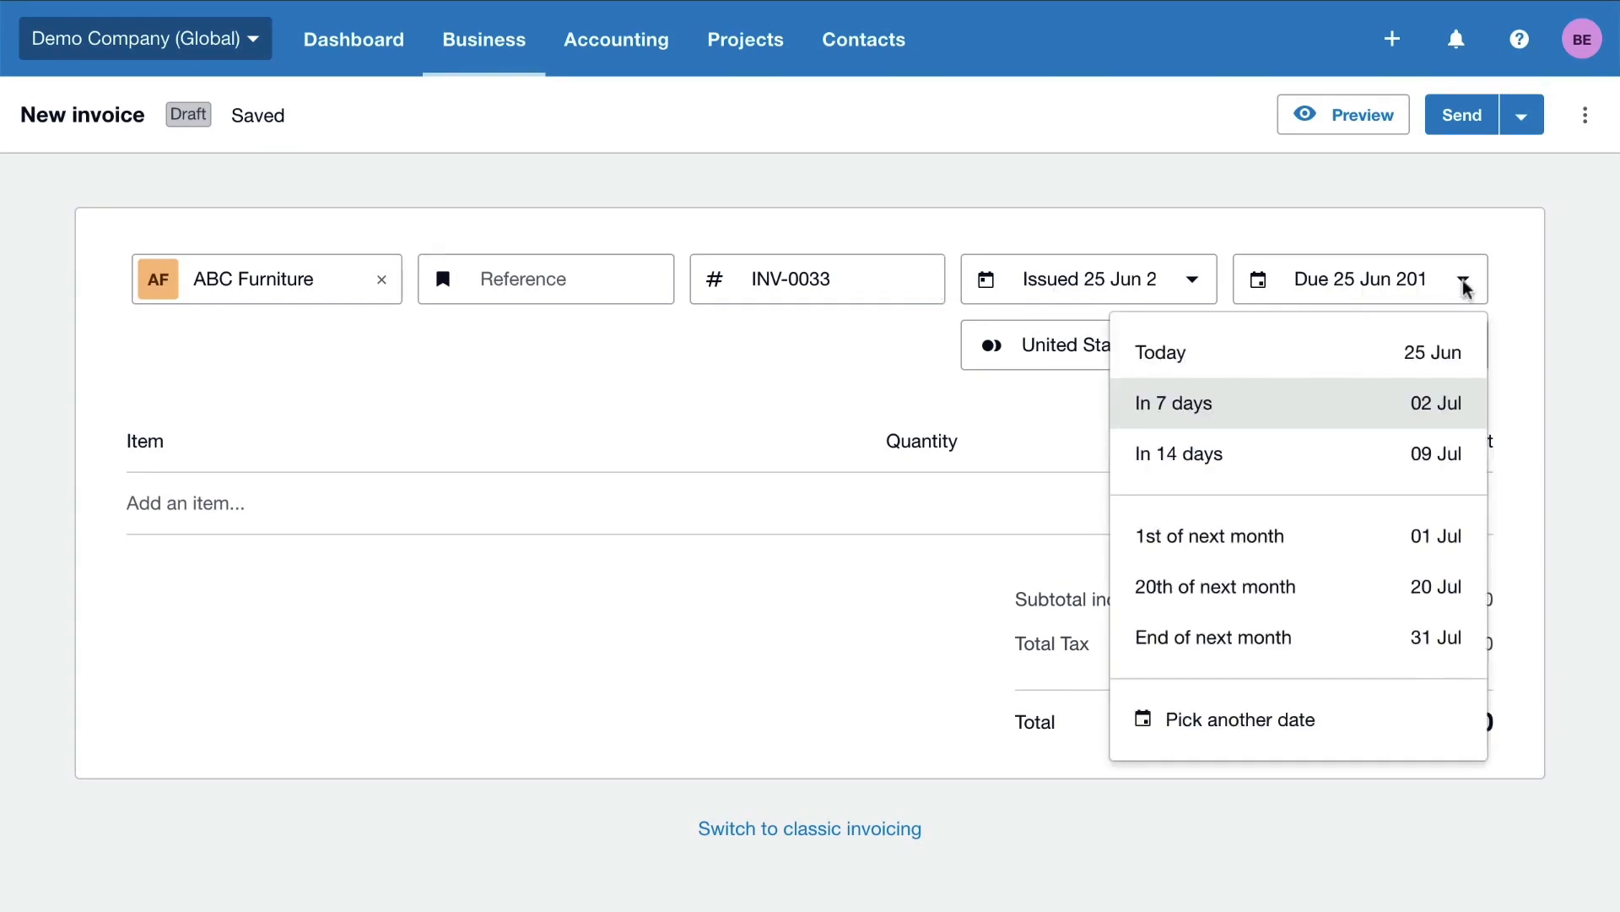
pyautogui.click(1464, 416)
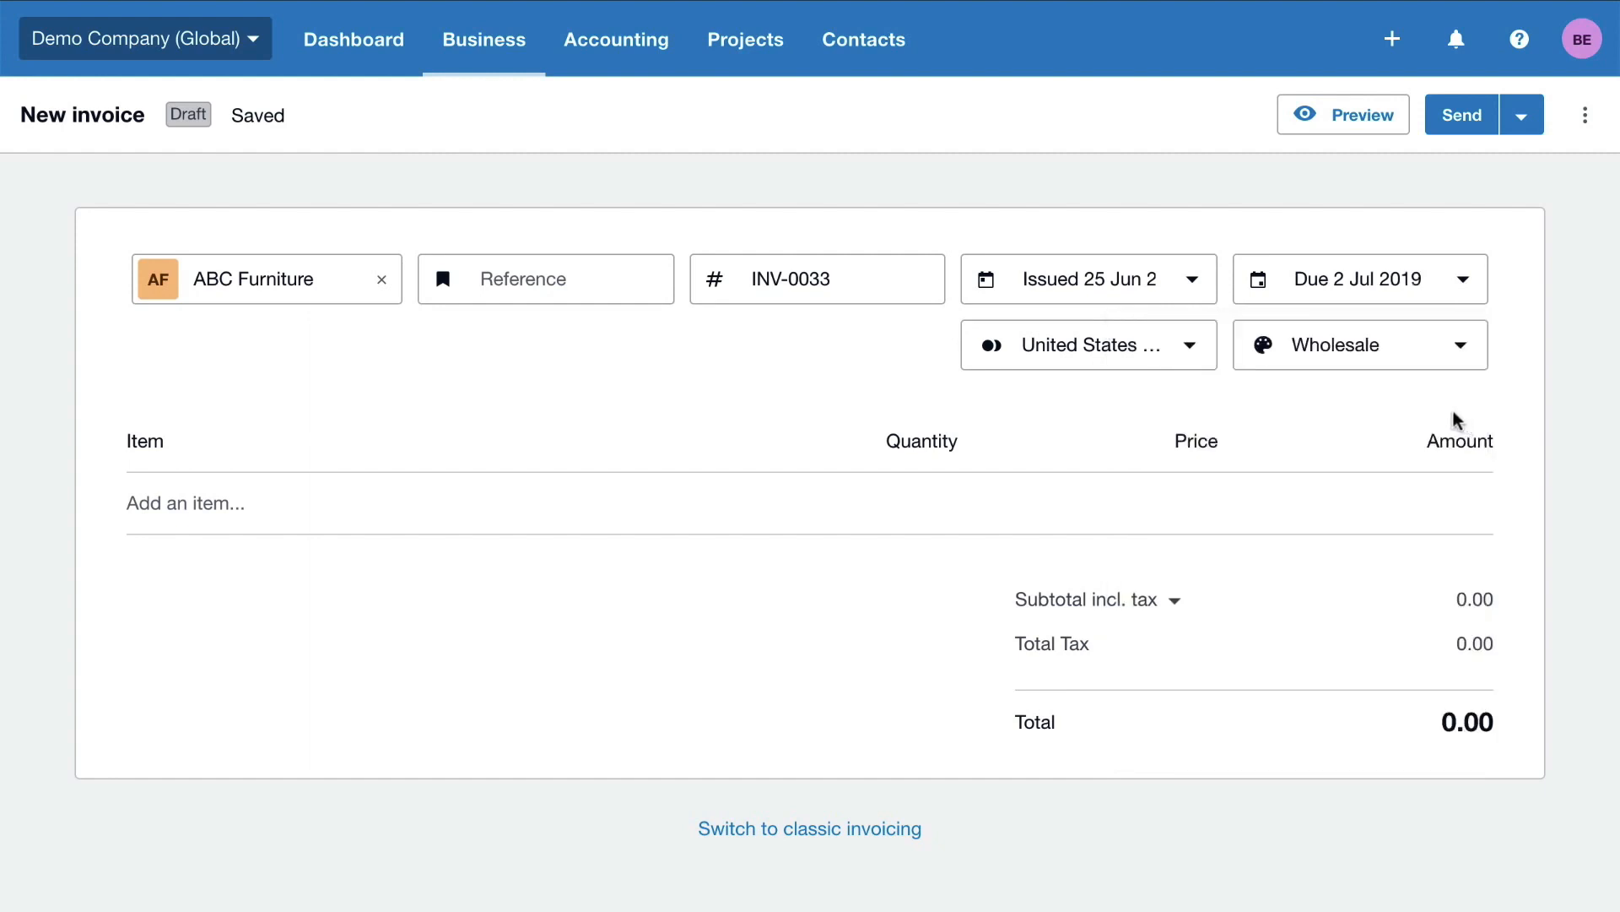
# - Try CAD Canadian Dollar as the invoice currency and return it to USD United States Dollar
pyautogui.click(1195, 347)
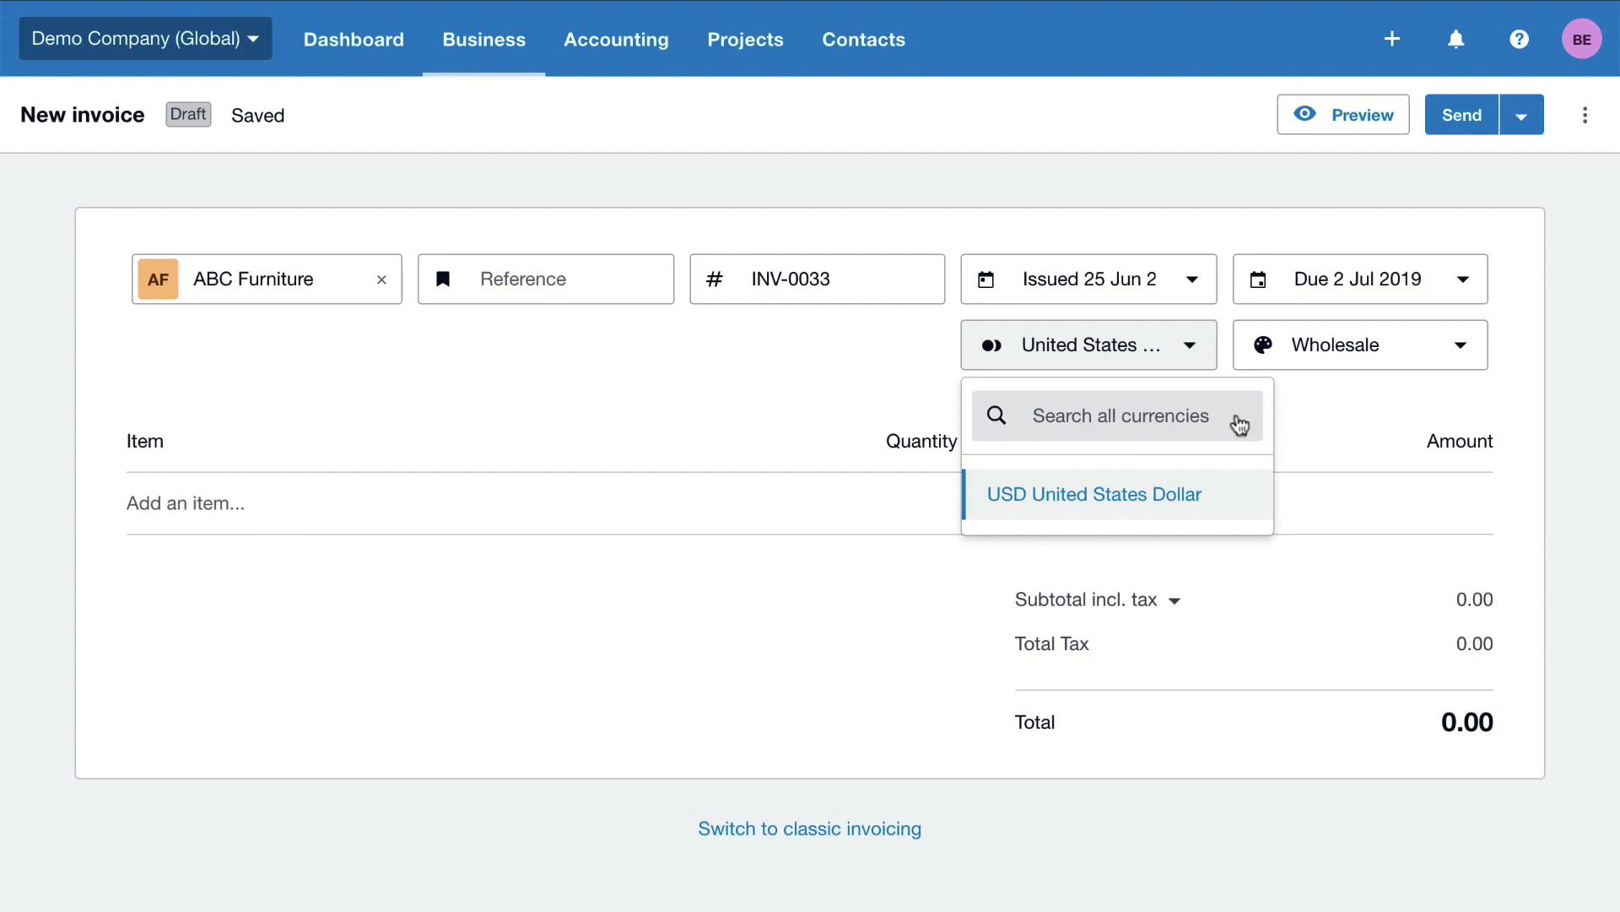
pyautogui.click(1240, 422)
pyautogui.write('cad')
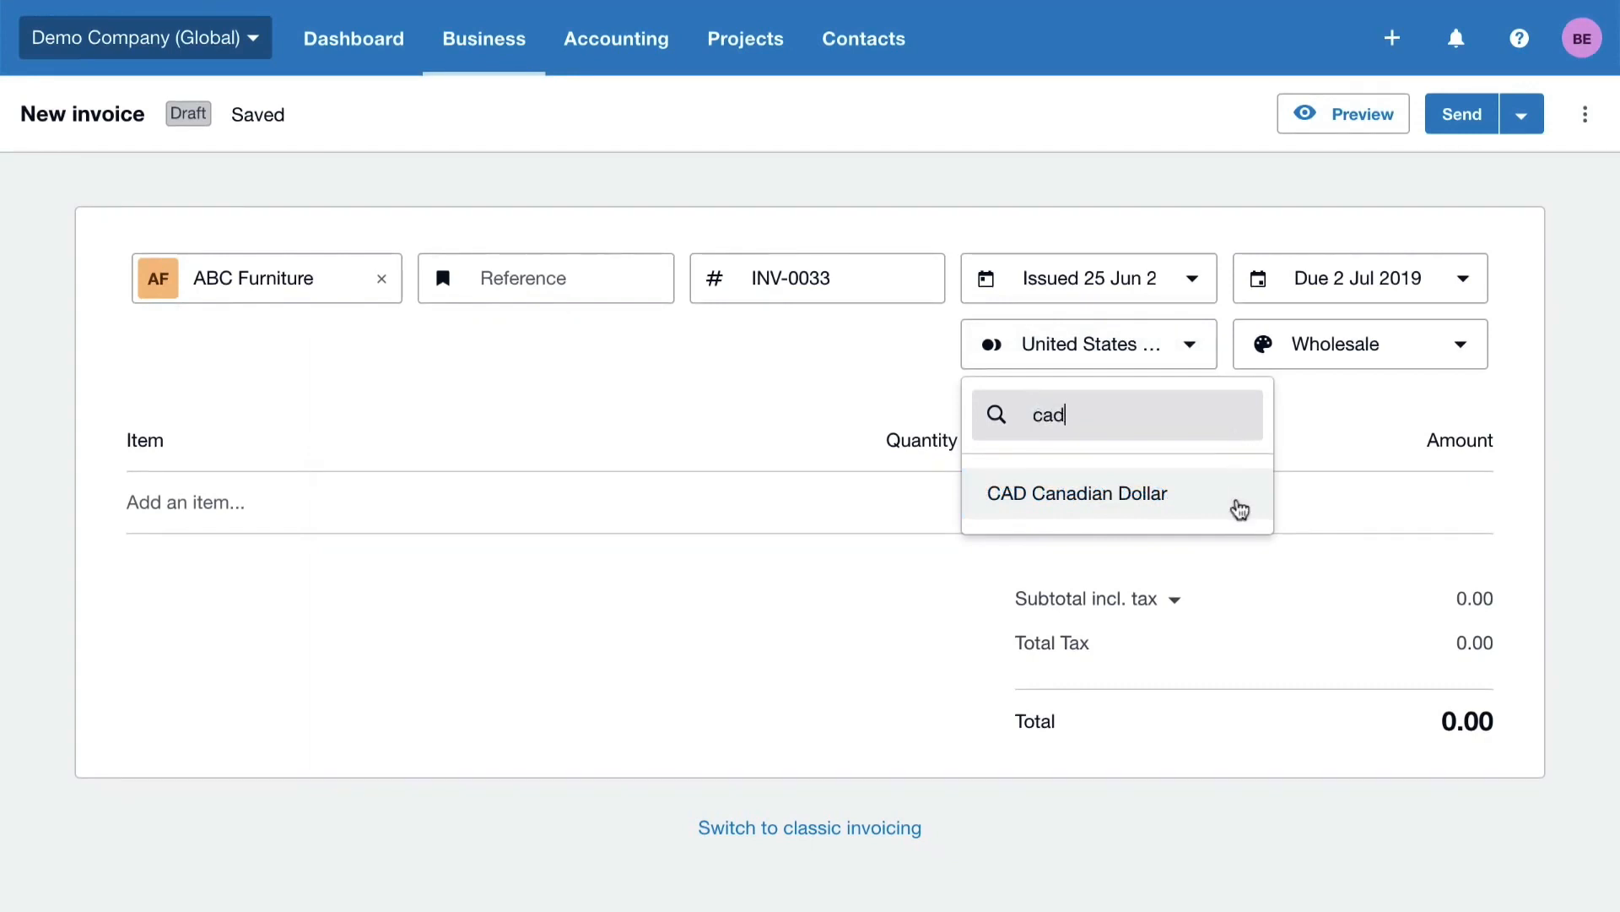
pyautogui.click(1239, 508)
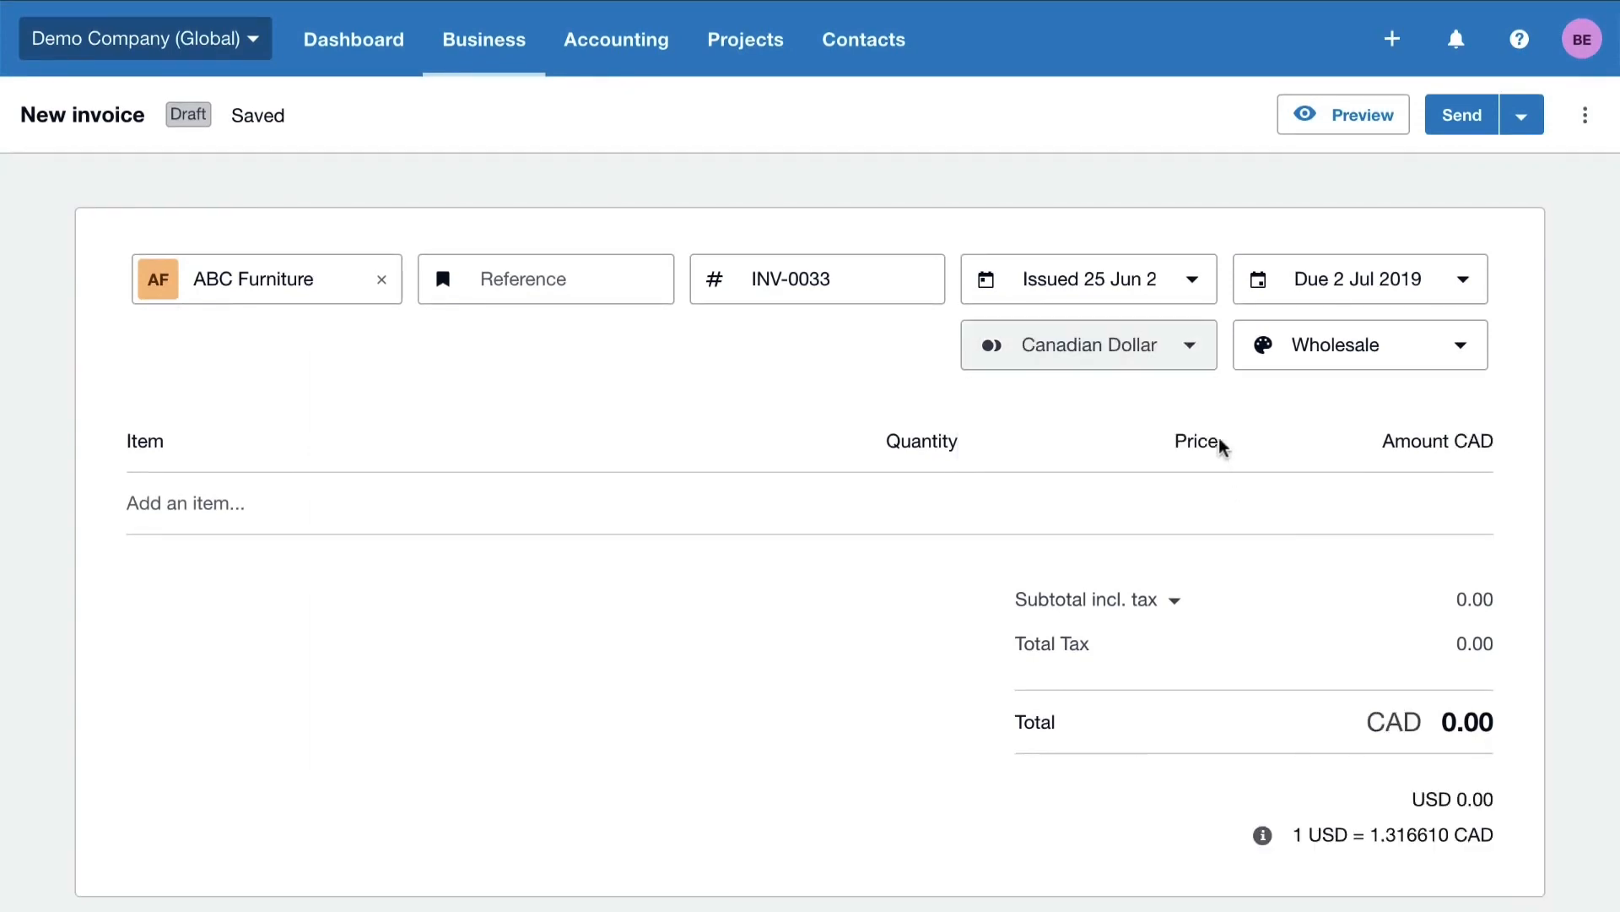
pyautogui.click(1195, 346)
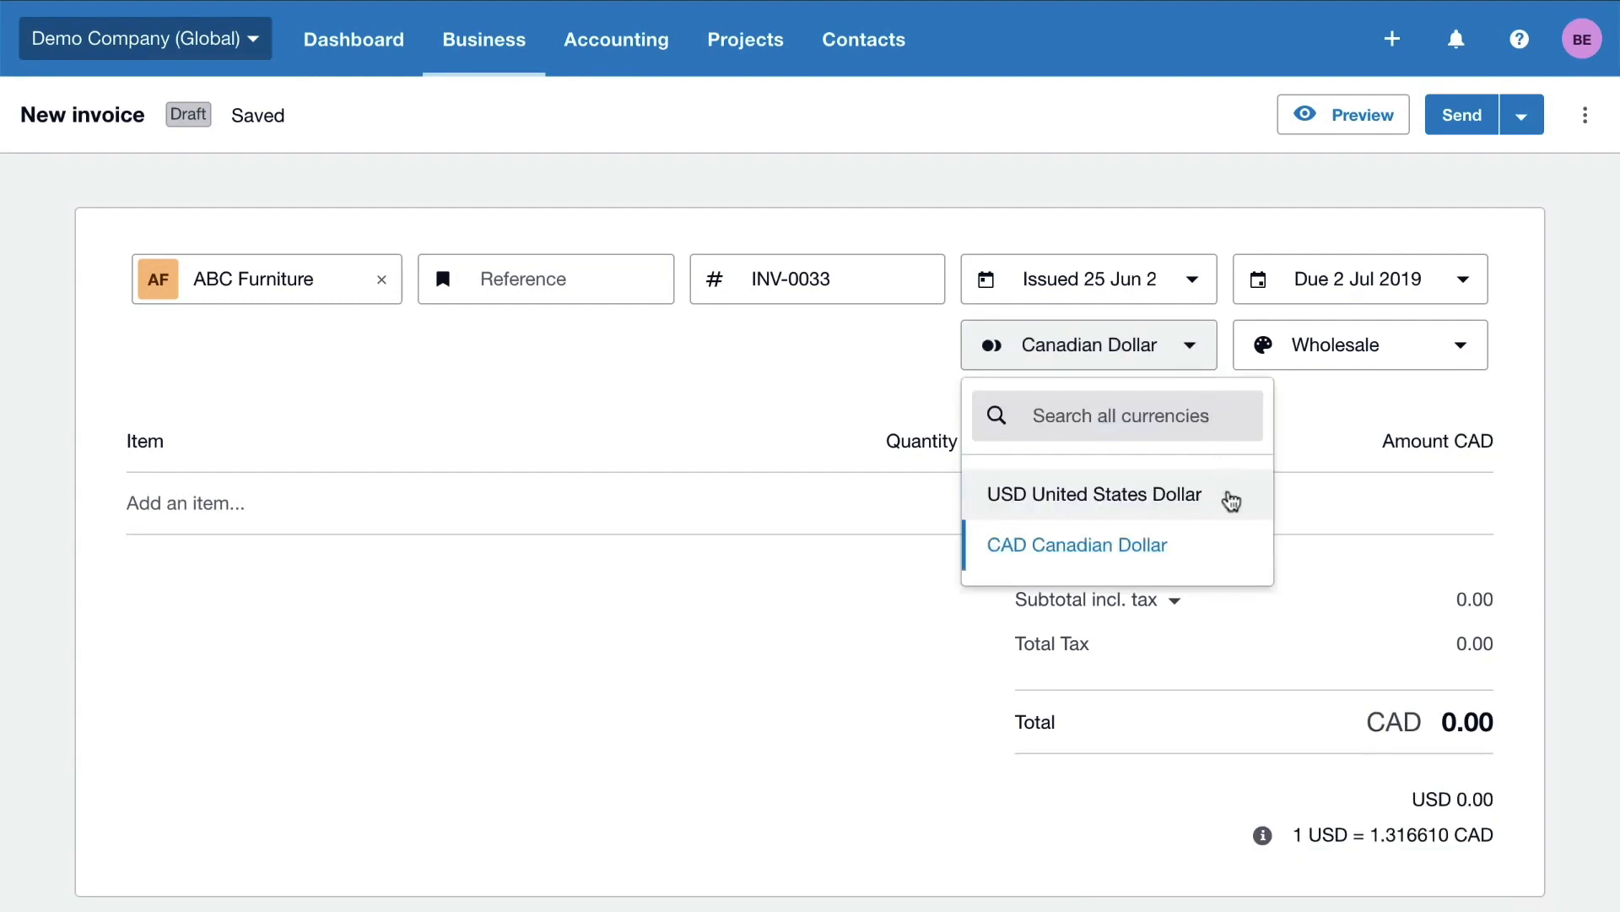
pyautogui.click(1232, 501)
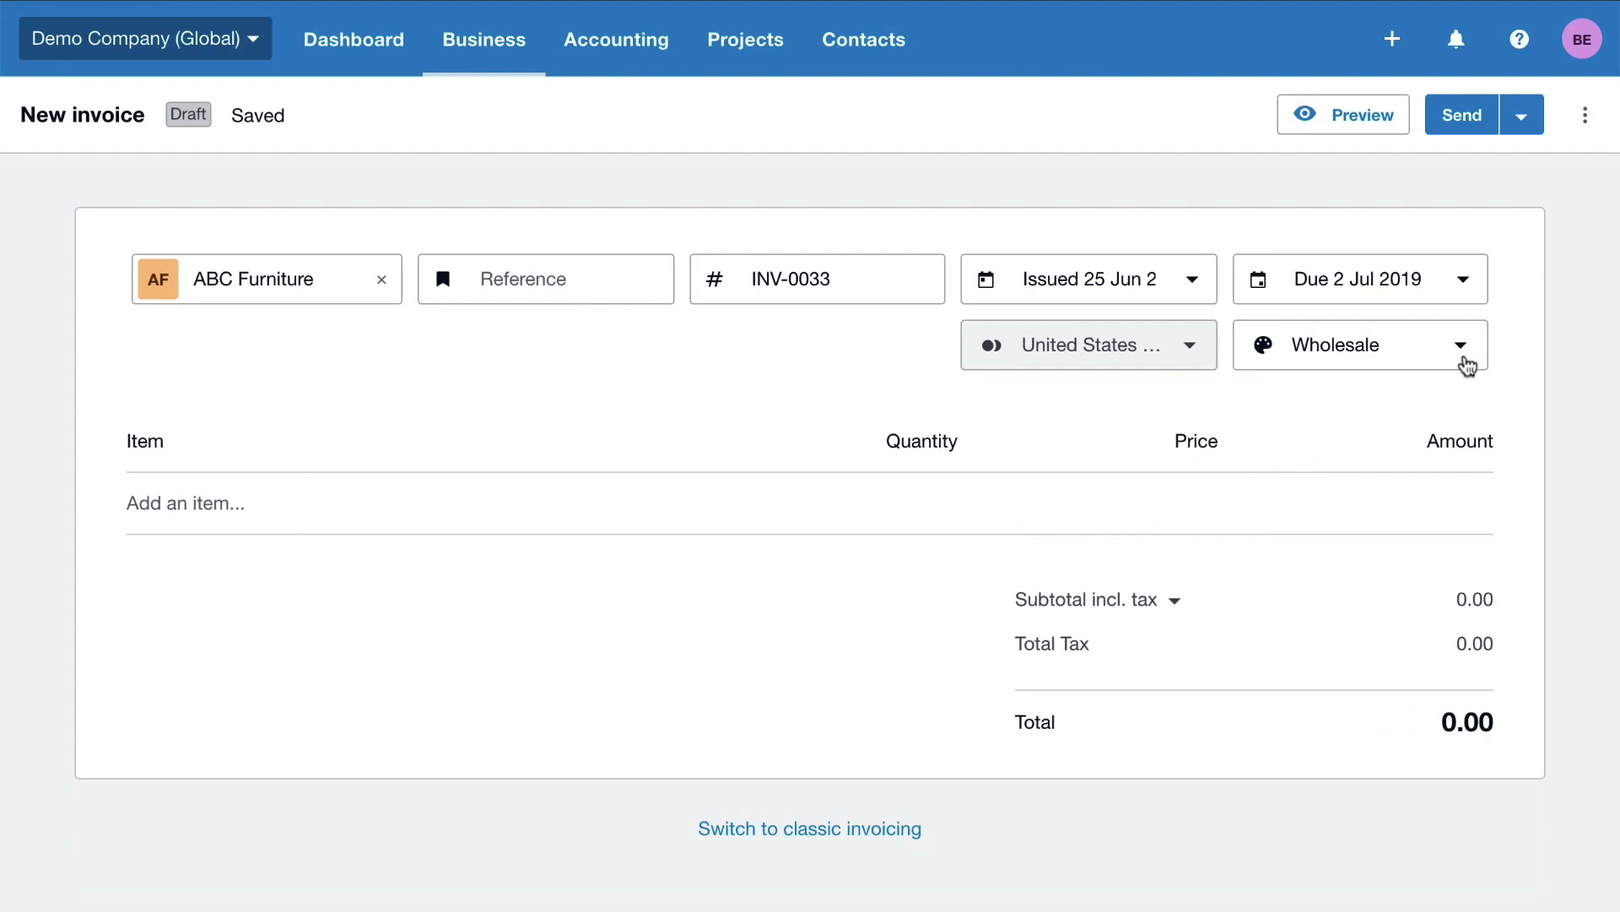
# - Select the Wholesale branding theme and add the single white golf balls item (GB1-White) with a quantity of 3
pyautogui.click(1468, 365)
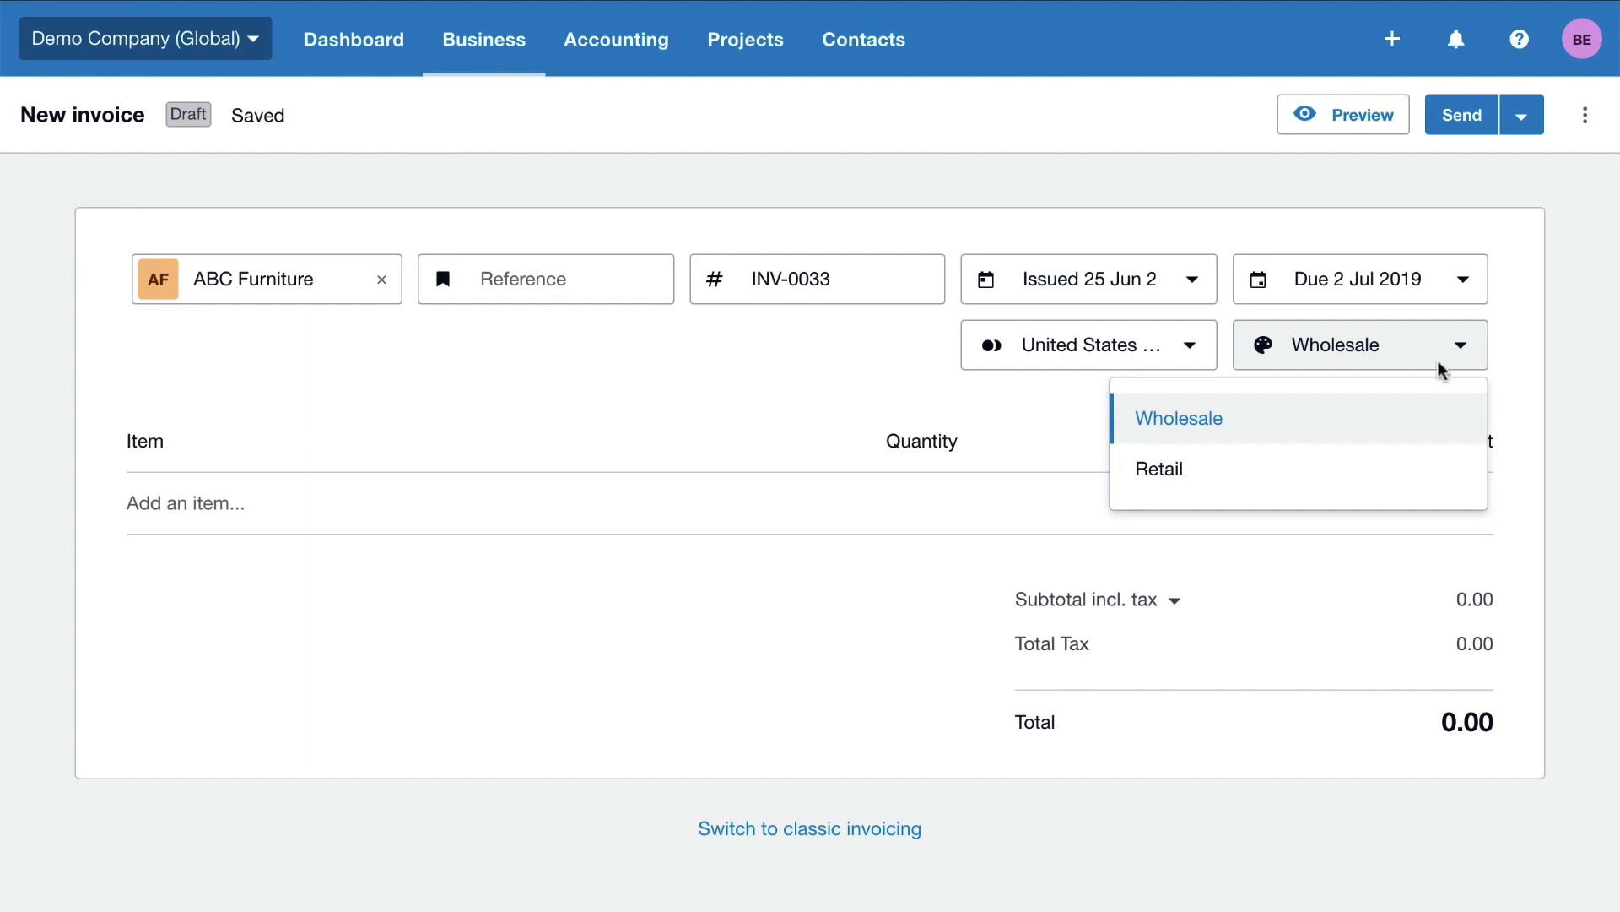
pyautogui.click(1239, 423)
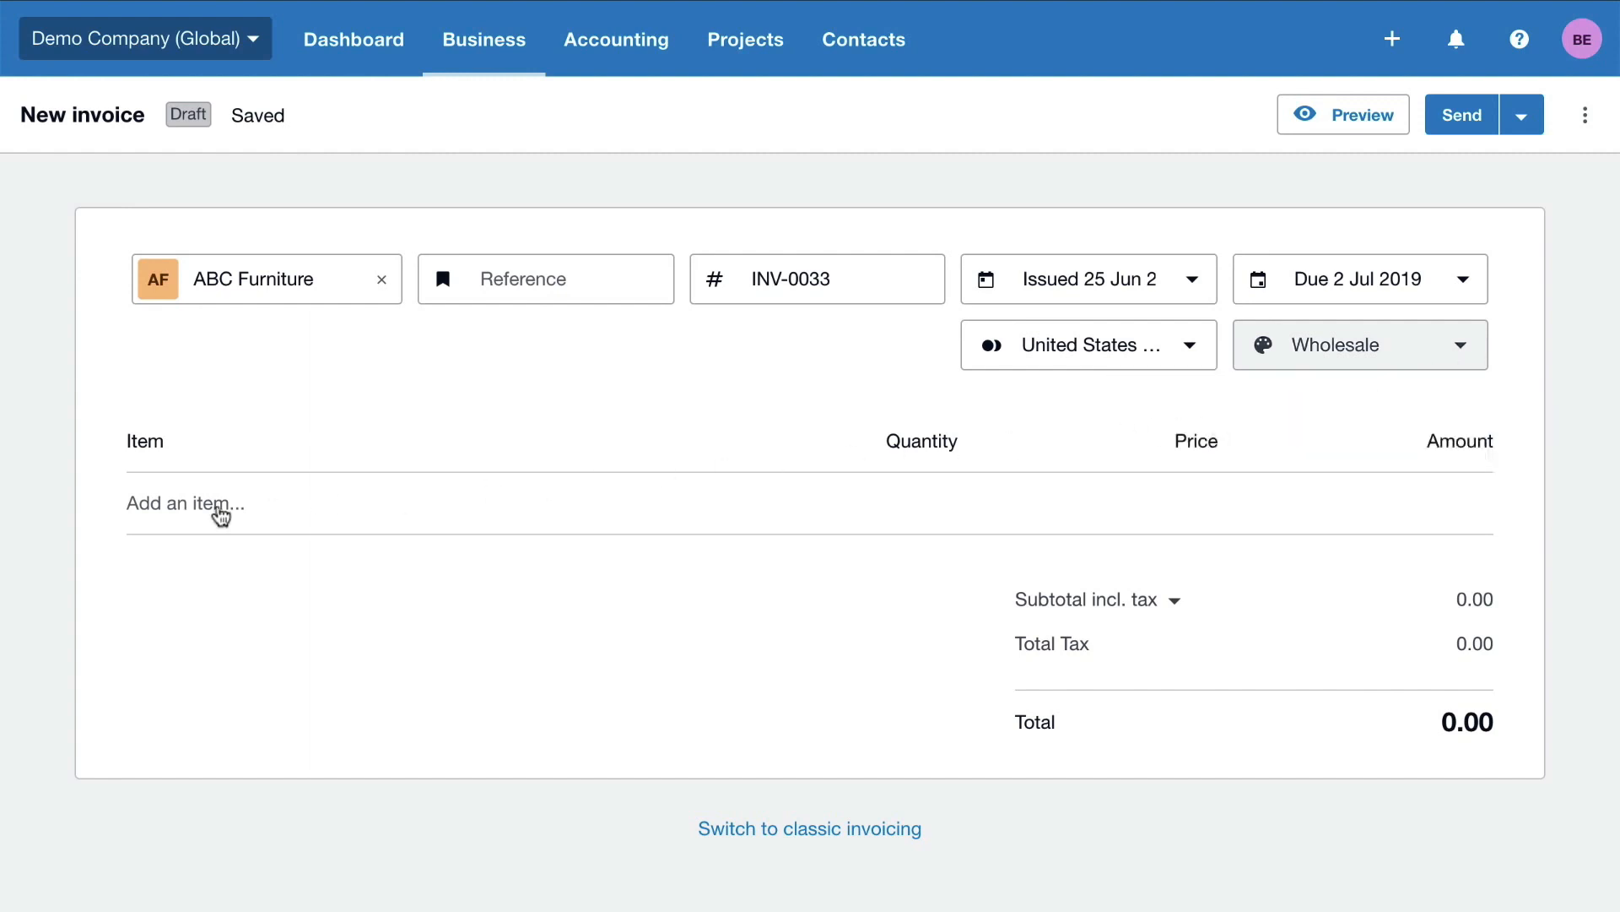
pyautogui.click(218, 511)
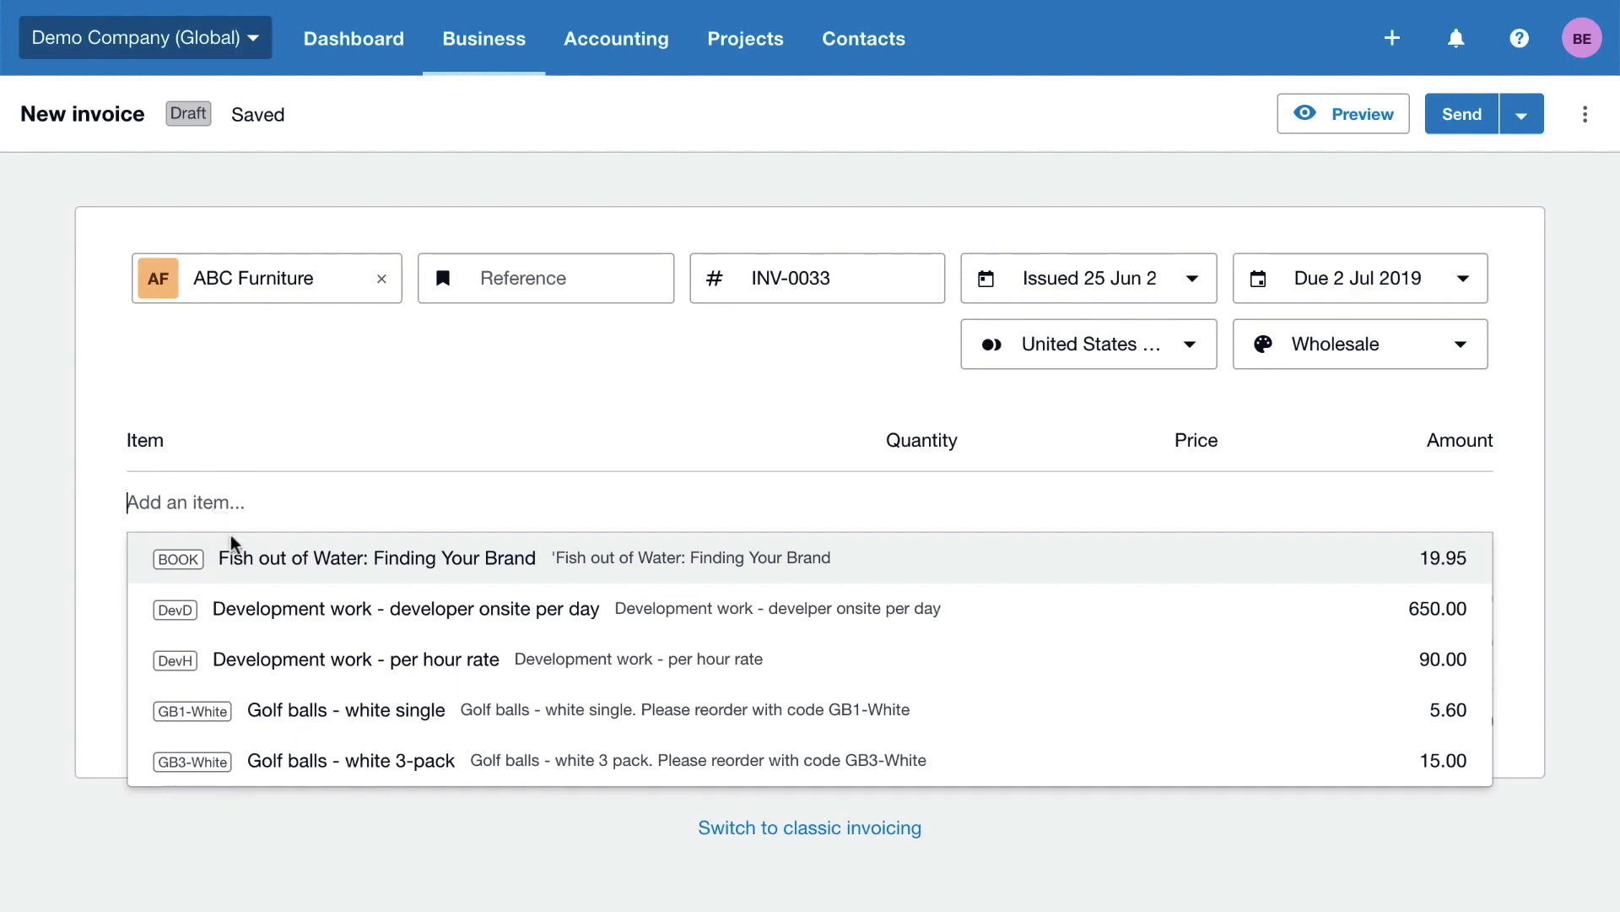
pyautogui.click(330, 711)
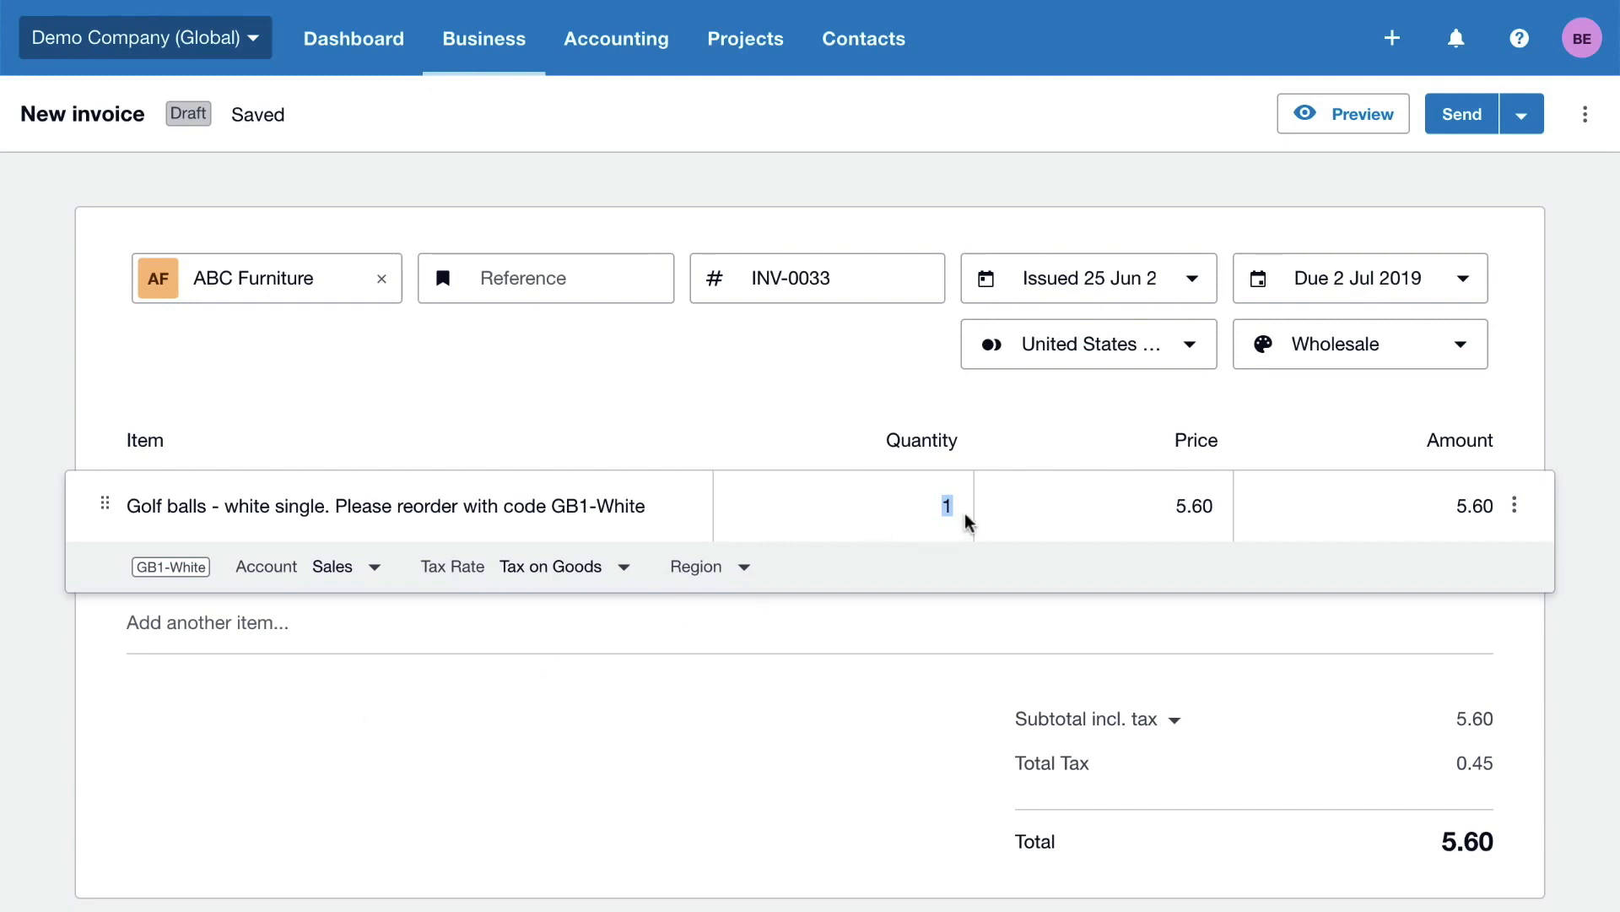
pyautogui.write('3')
pyautogui.press('Escape')
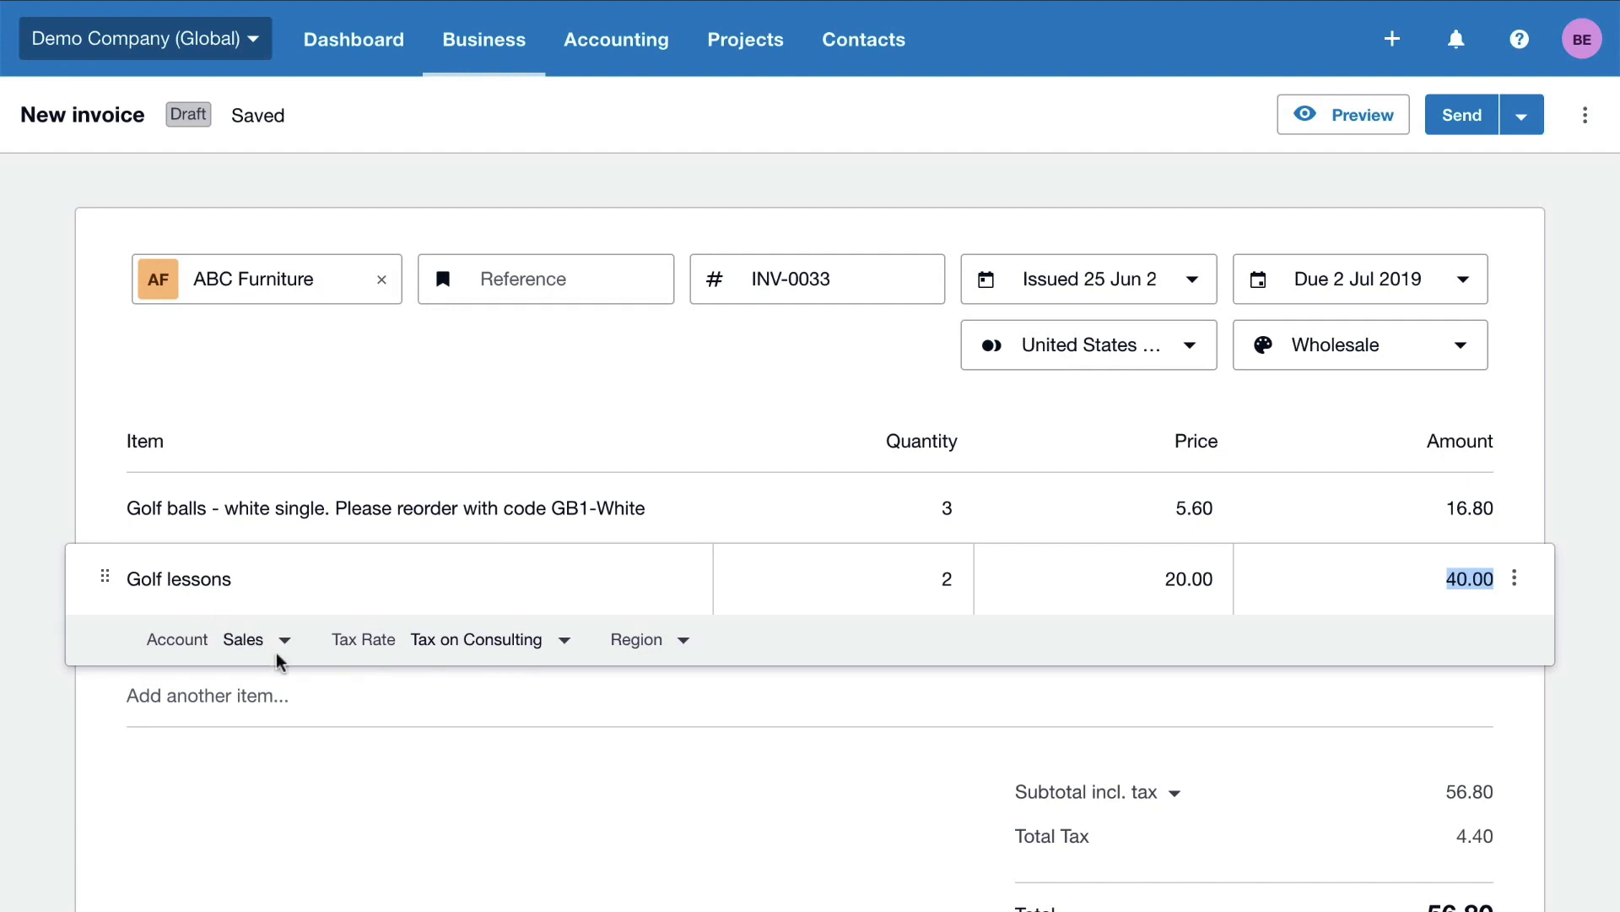
# - Finish the Golf lessons line and set the invoice subtotal to exclude tax
pyautogui.click(547, 655)
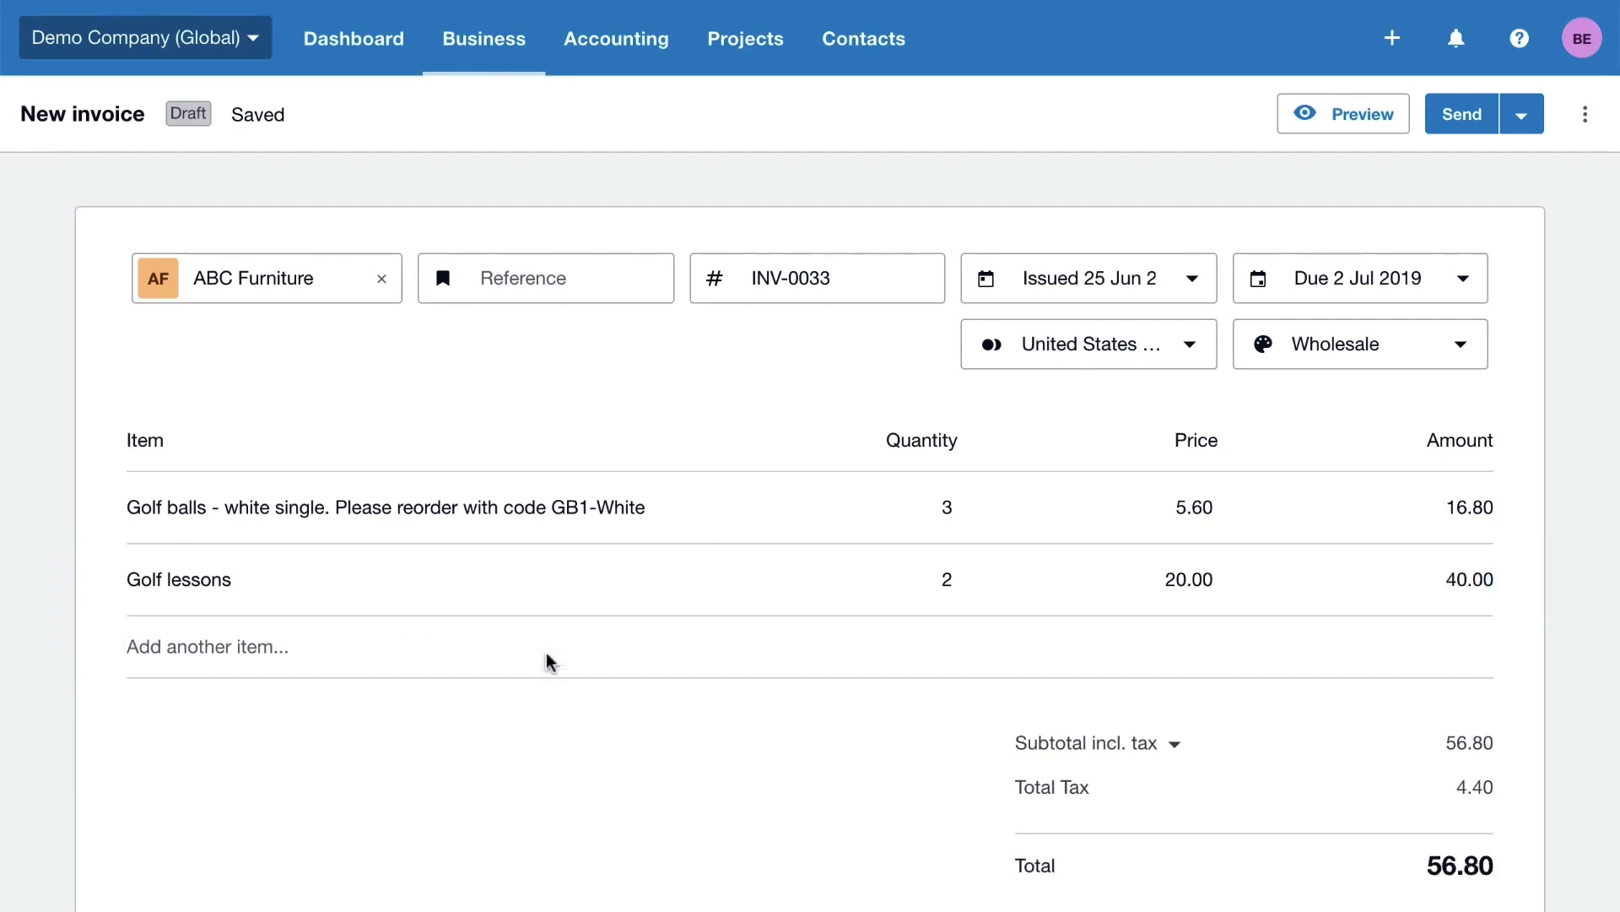
pyautogui.scroll(-2, 583, 658)
pyautogui.click(1176, 580)
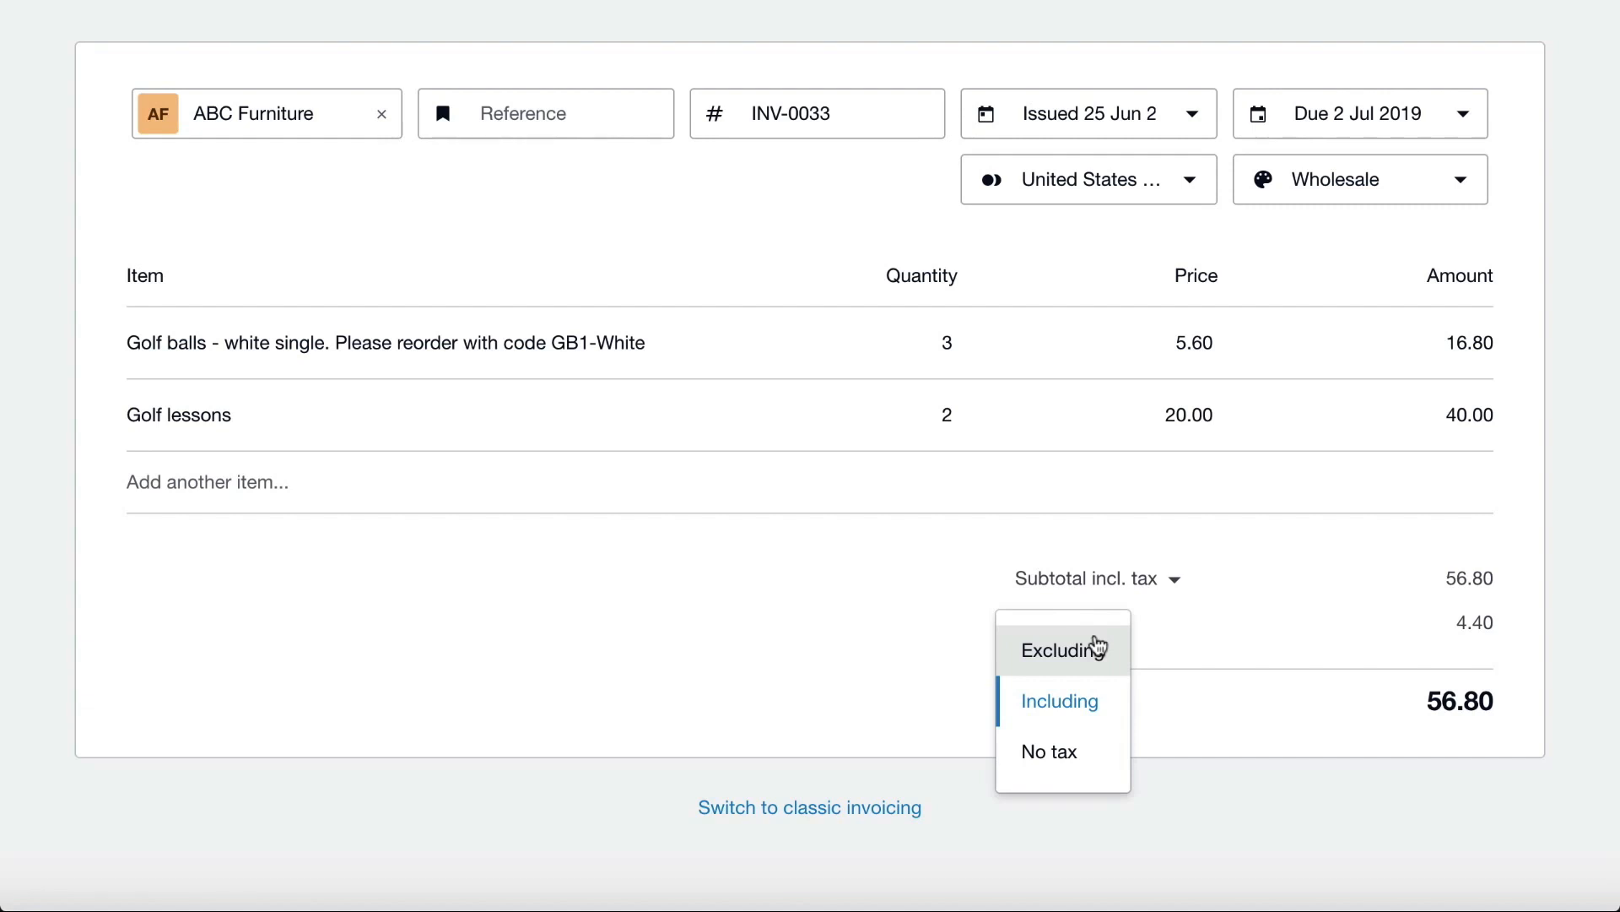
pyautogui.click(1096, 649)
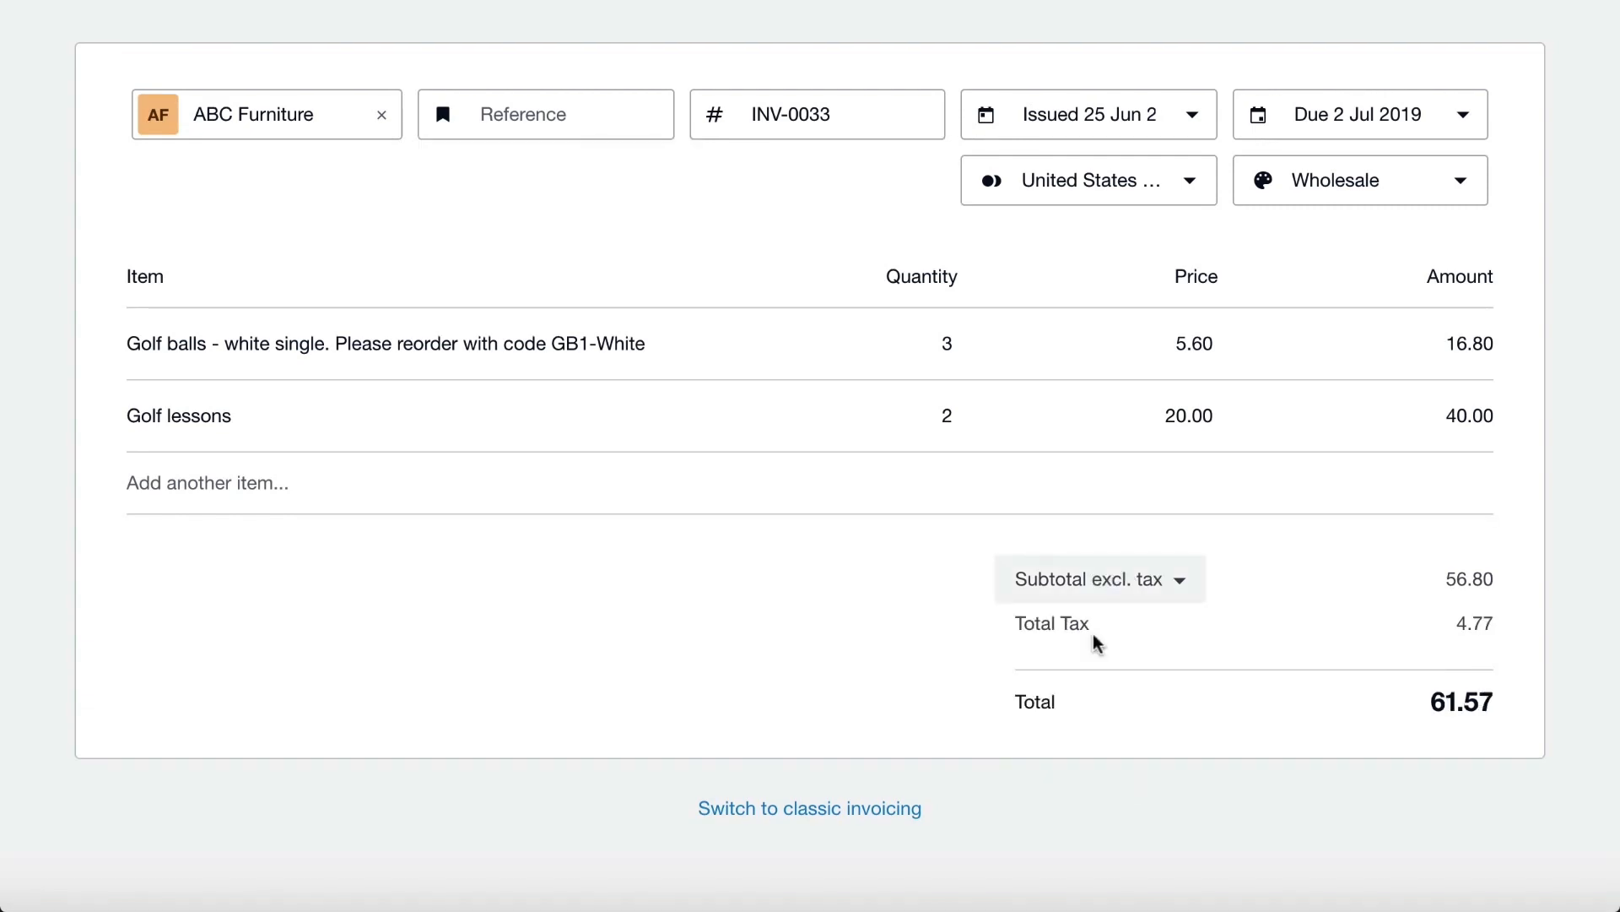
pyautogui.click(1492, 418)
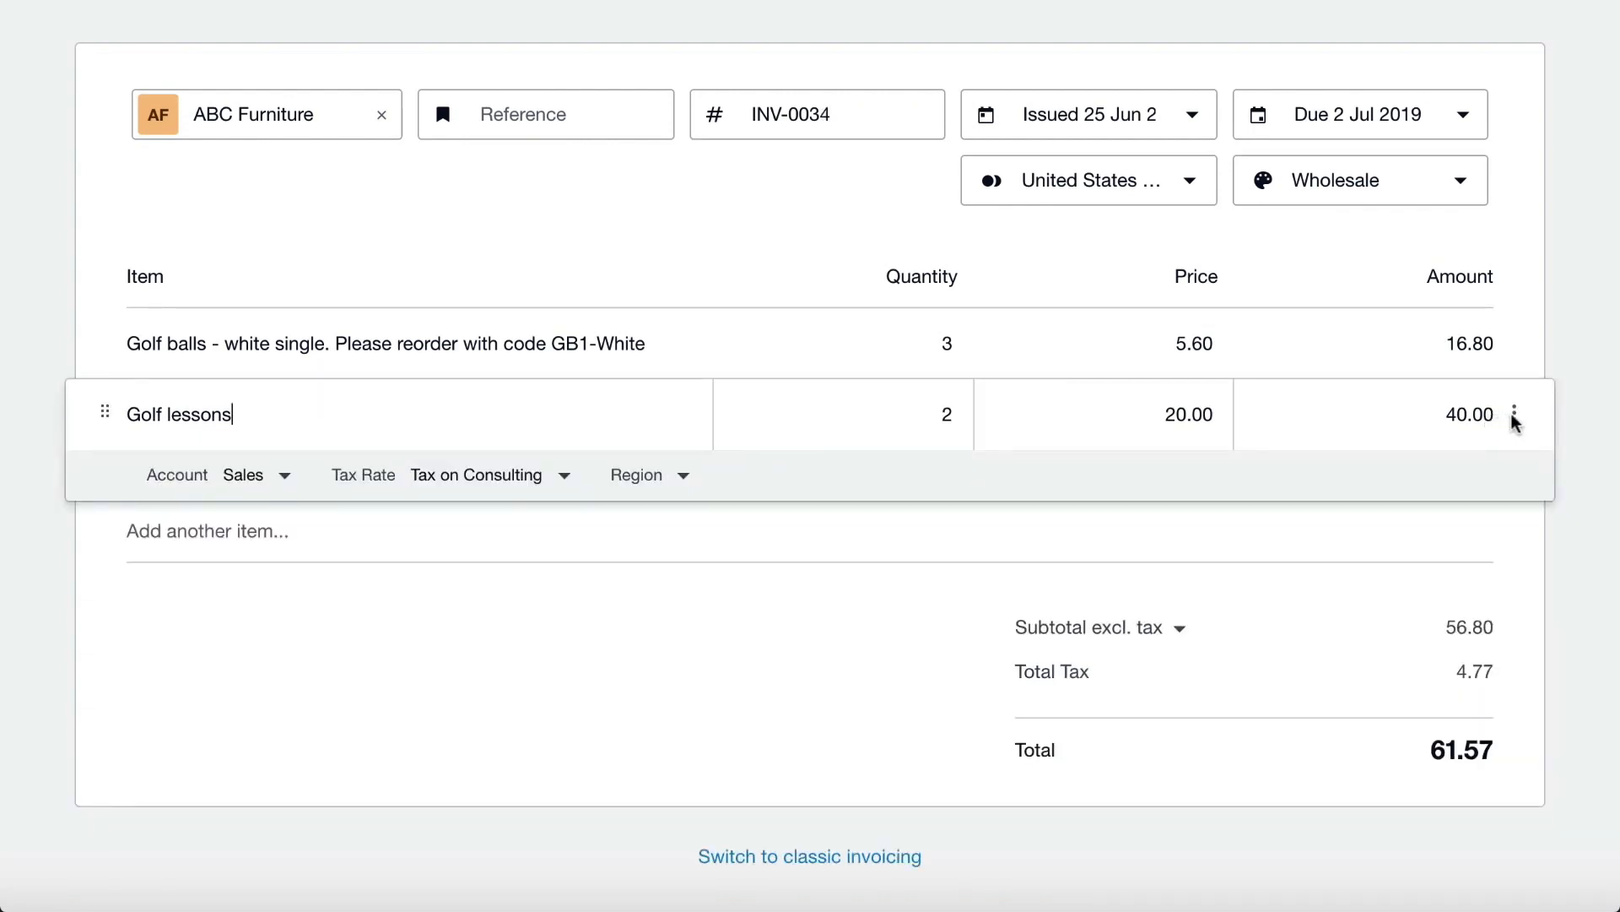
pyautogui.click(1515, 418)
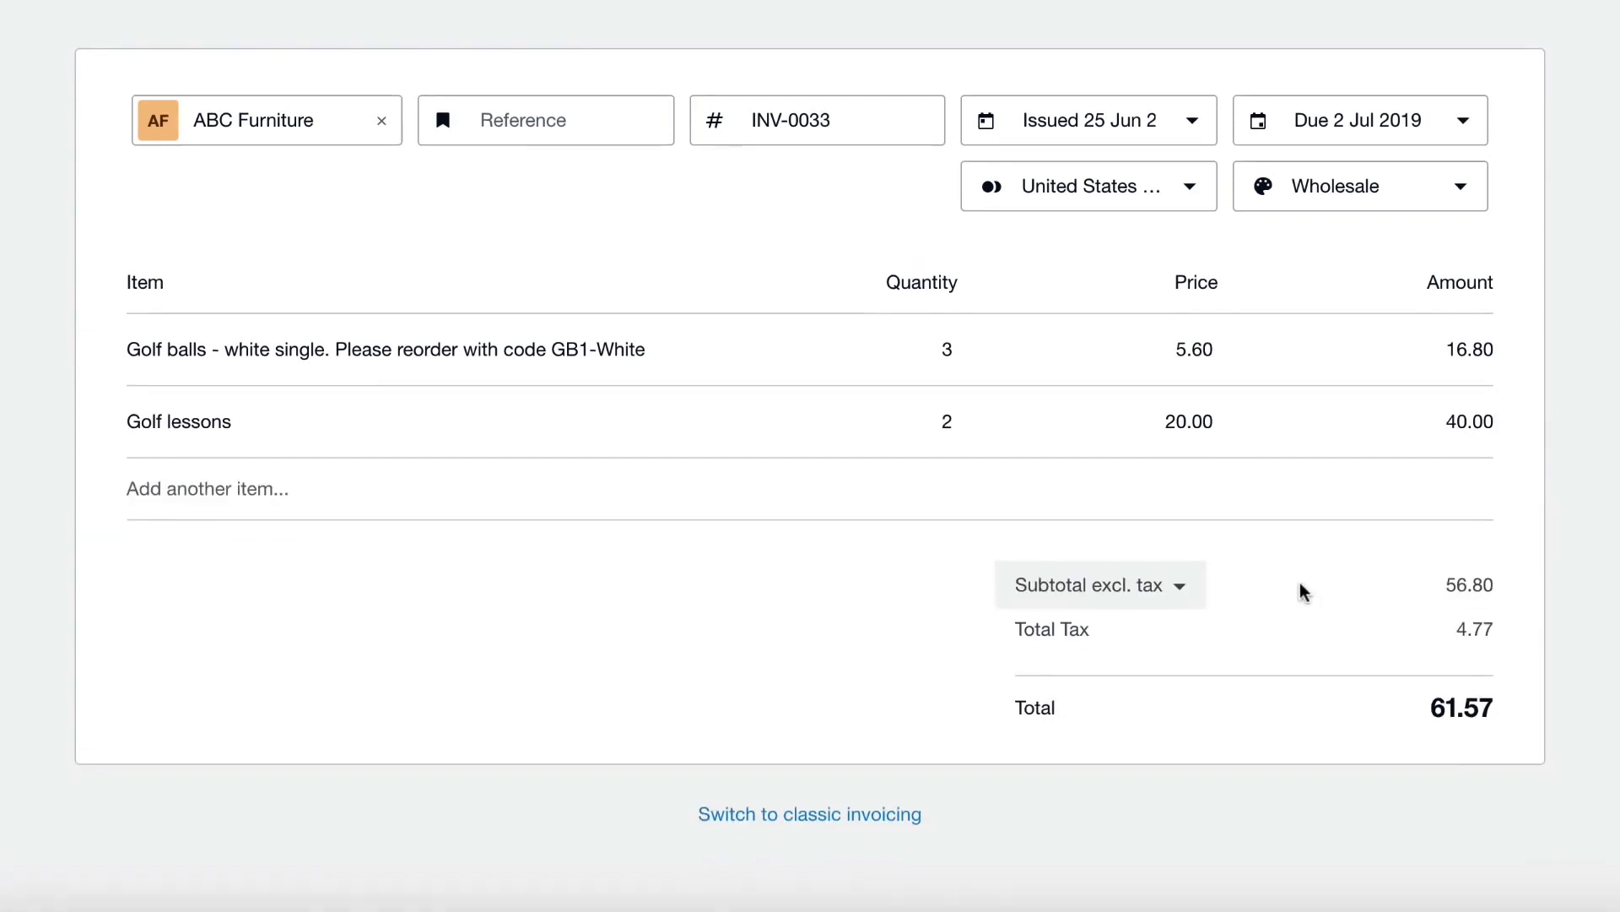
# - Change the invoice fields to hide Reference and save the selection
pyautogui.scroll(2, 1304, 591)
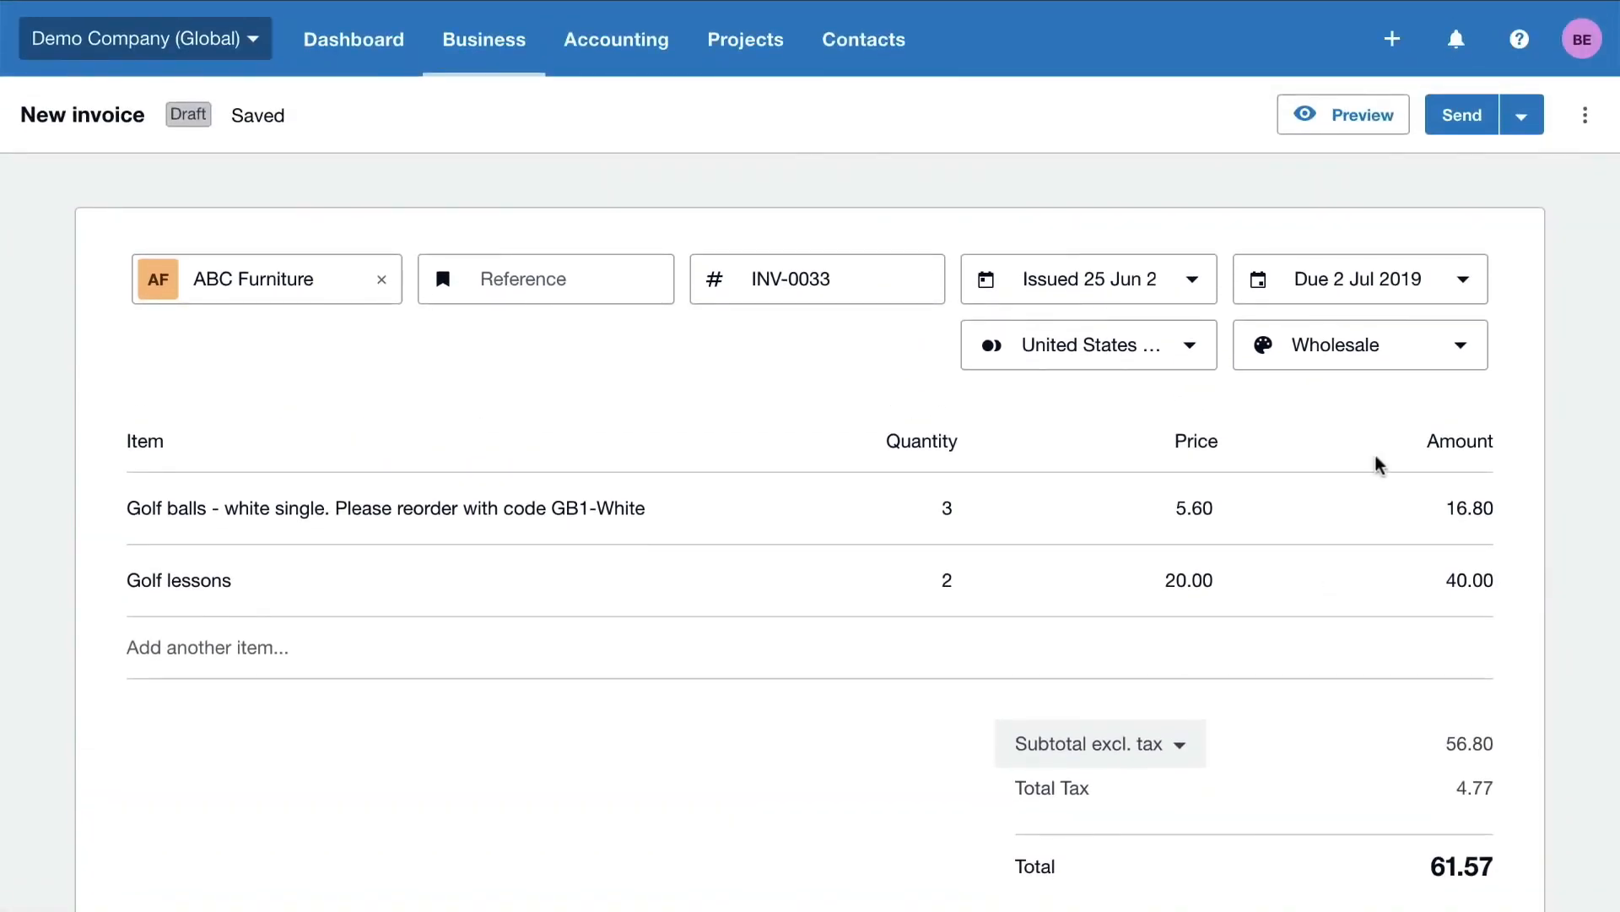
pyautogui.click(1584, 118)
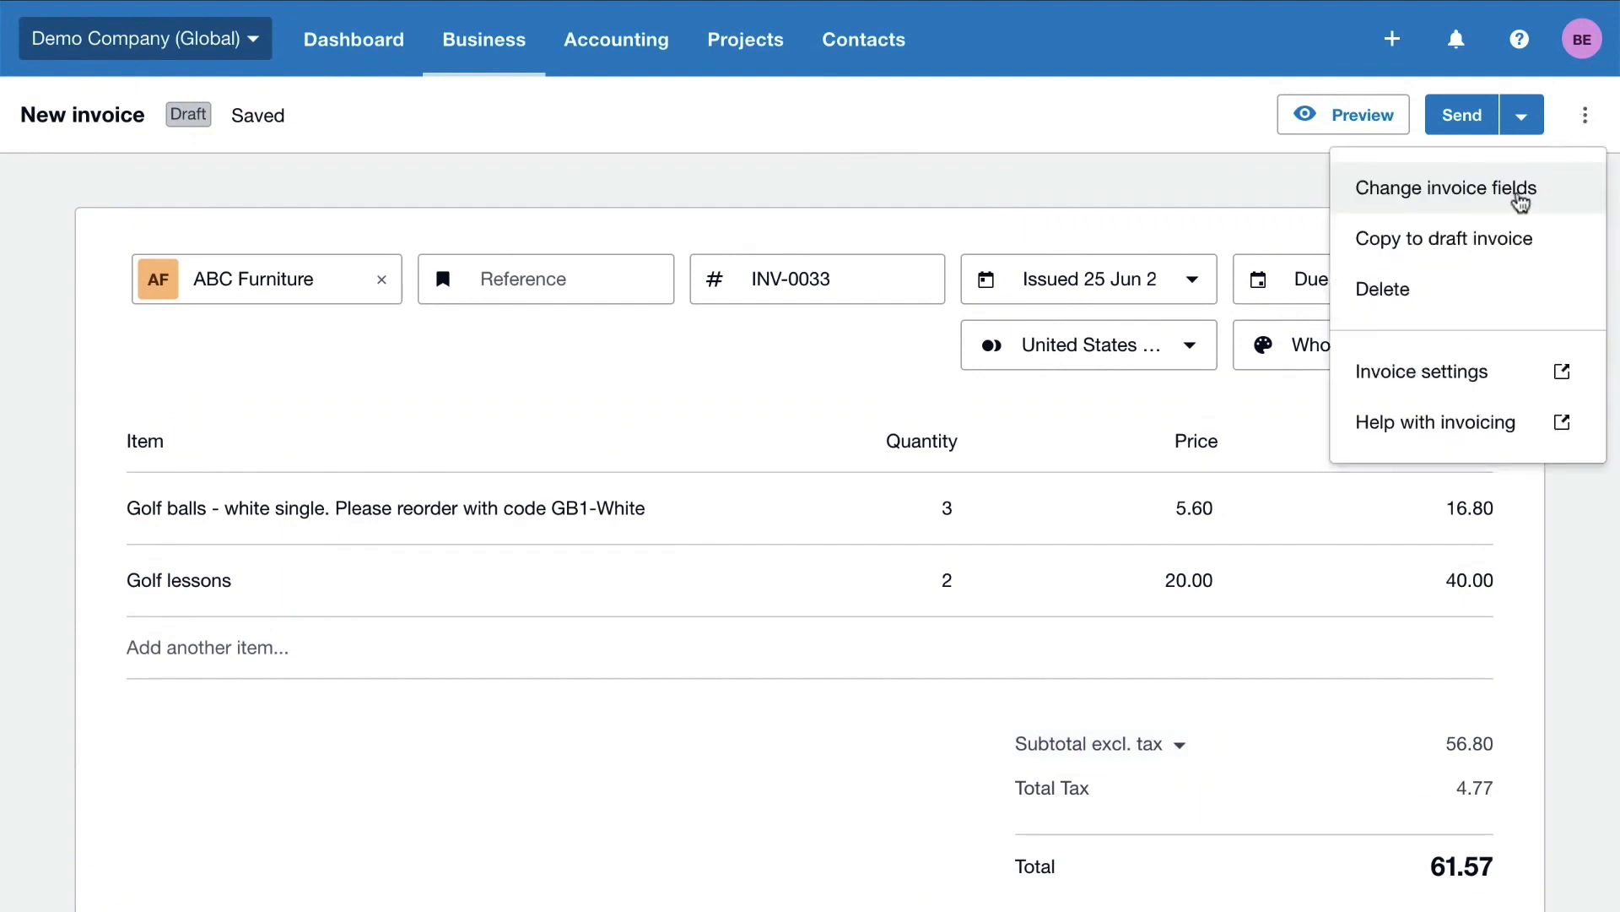
pyautogui.click(1519, 202)
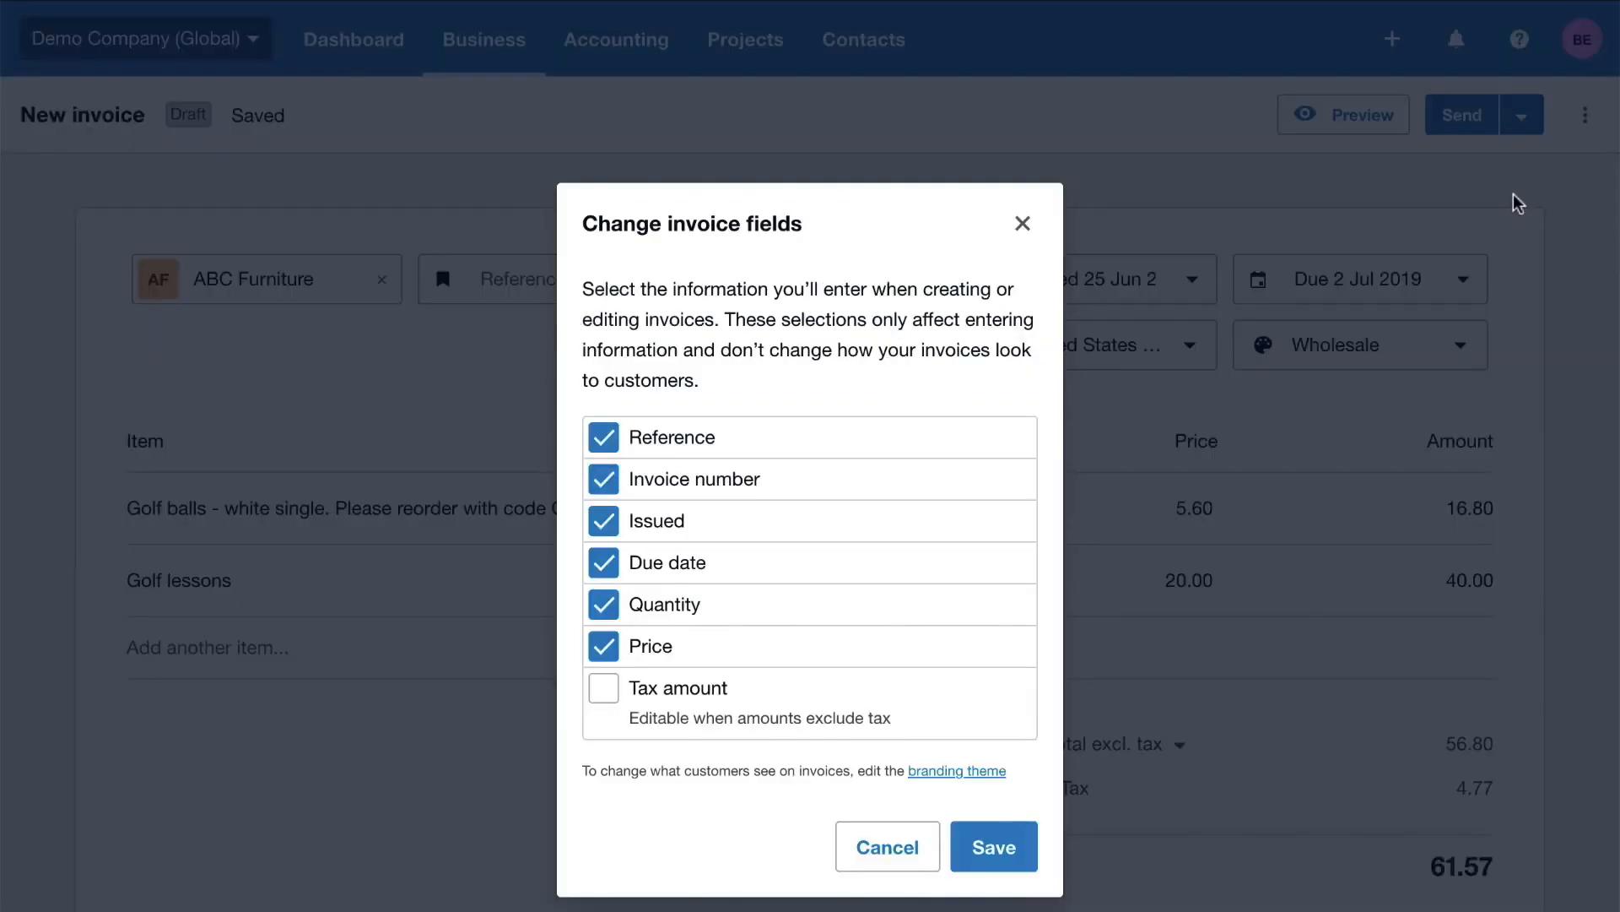
pyautogui.click(604, 437)
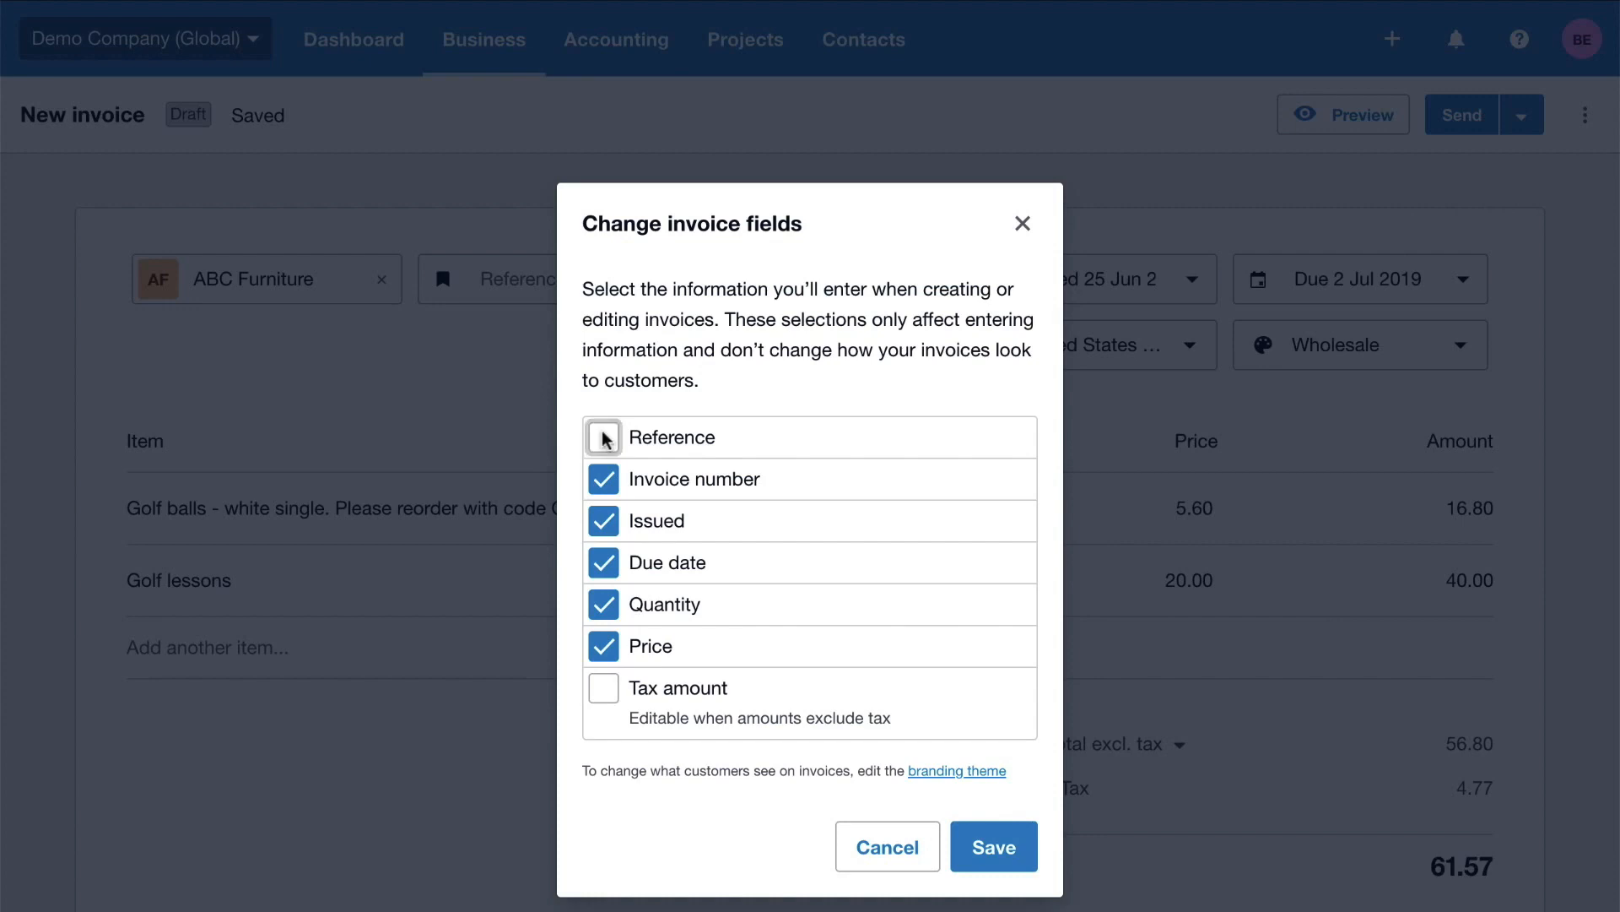
pyautogui.click(1002, 846)
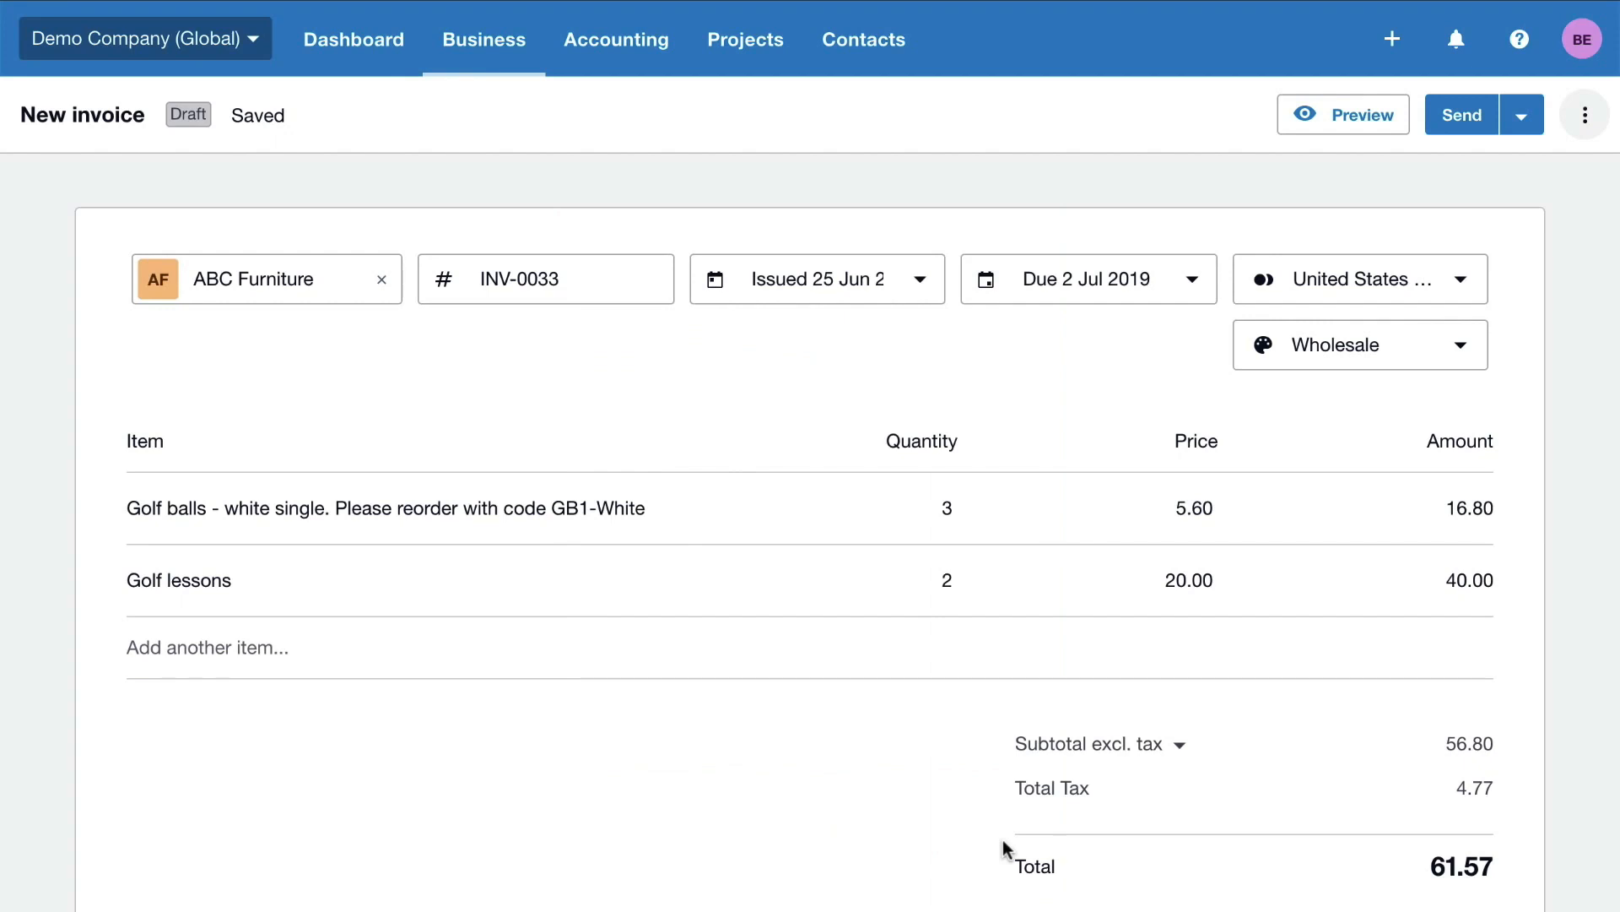
# - Preview the invoice in its desktop and mobile layouts and close the preview
pyautogui.click(1359, 121)
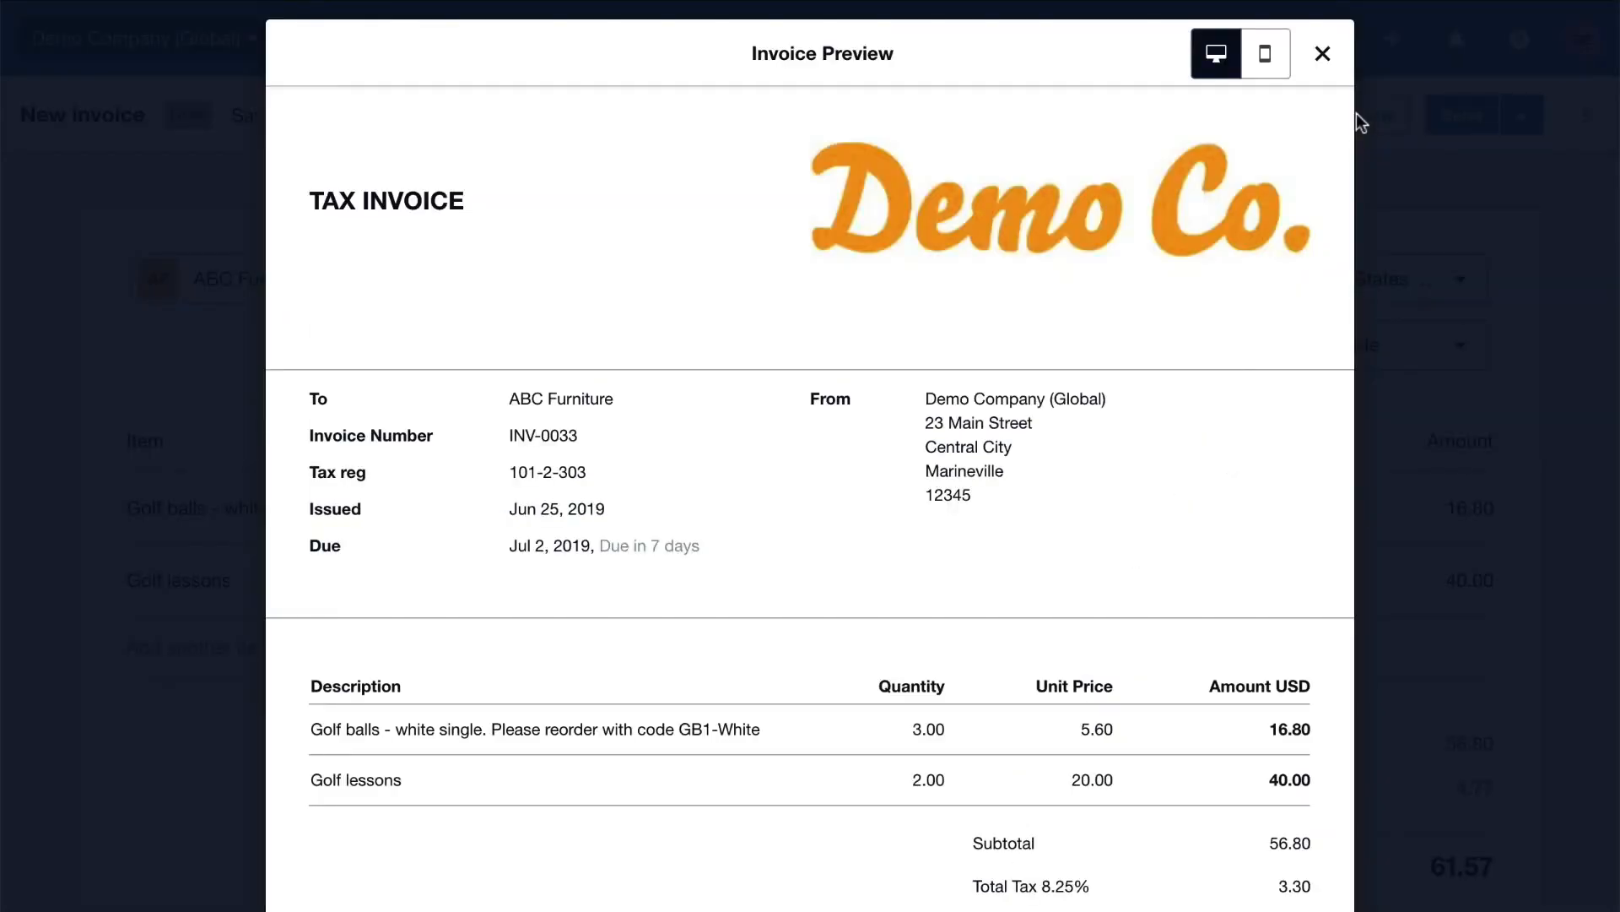
pyautogui.click(1266, 54)
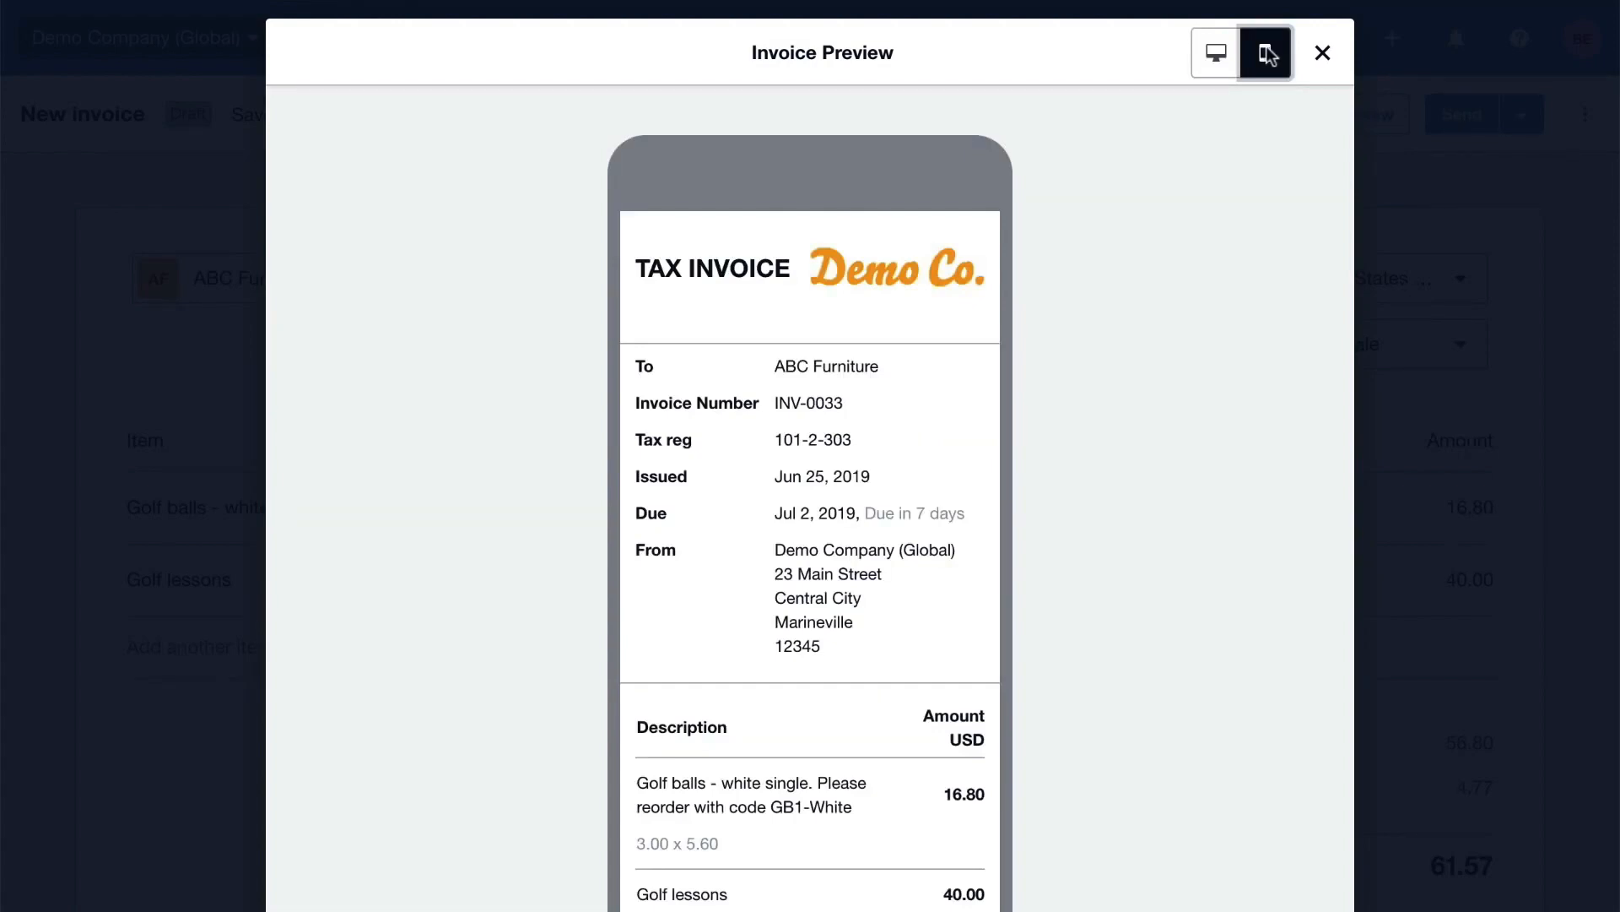
pyautogui.click(1323, 54)
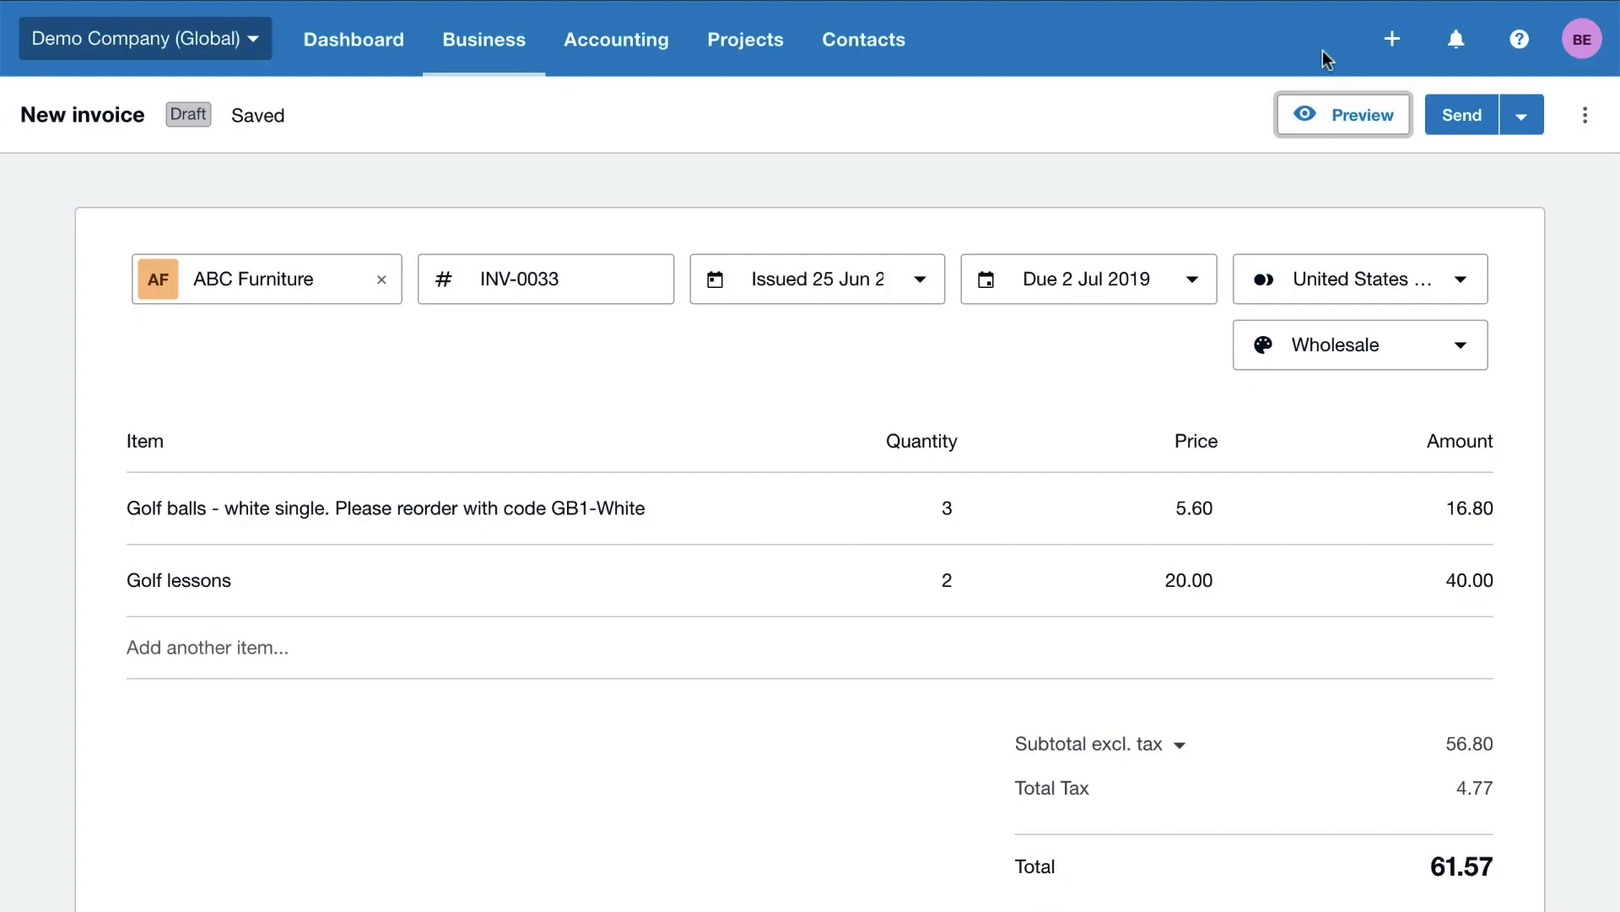
# - Mark the ABC Furniture invoice as done without sending it
pyautogui.click(1525, 117)
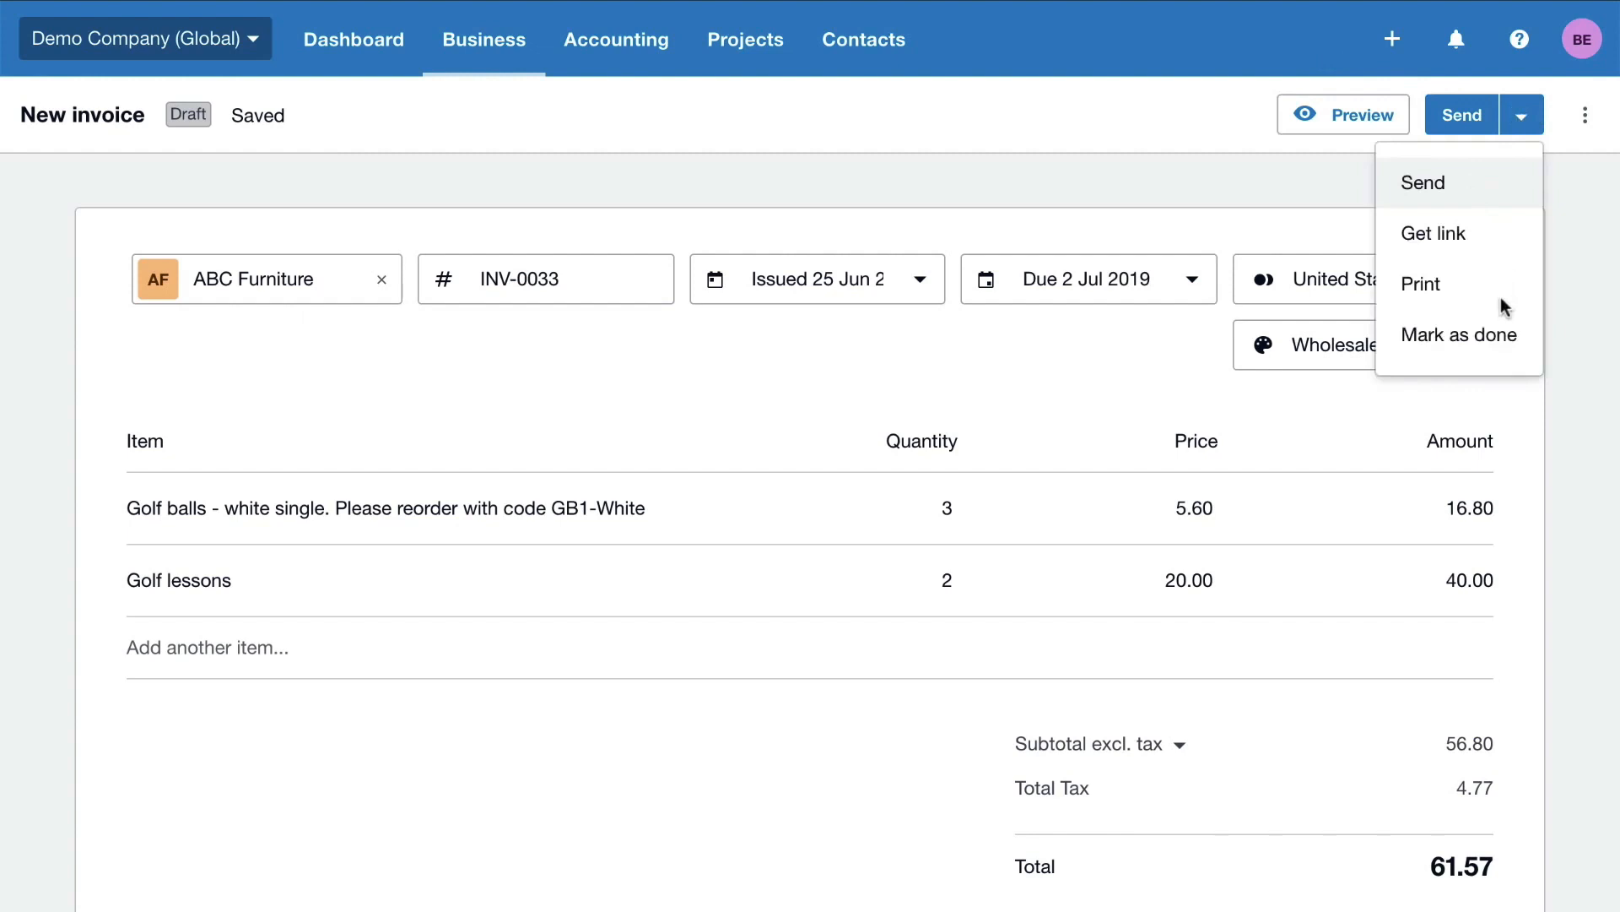
pyautogui.click(1503, 342)
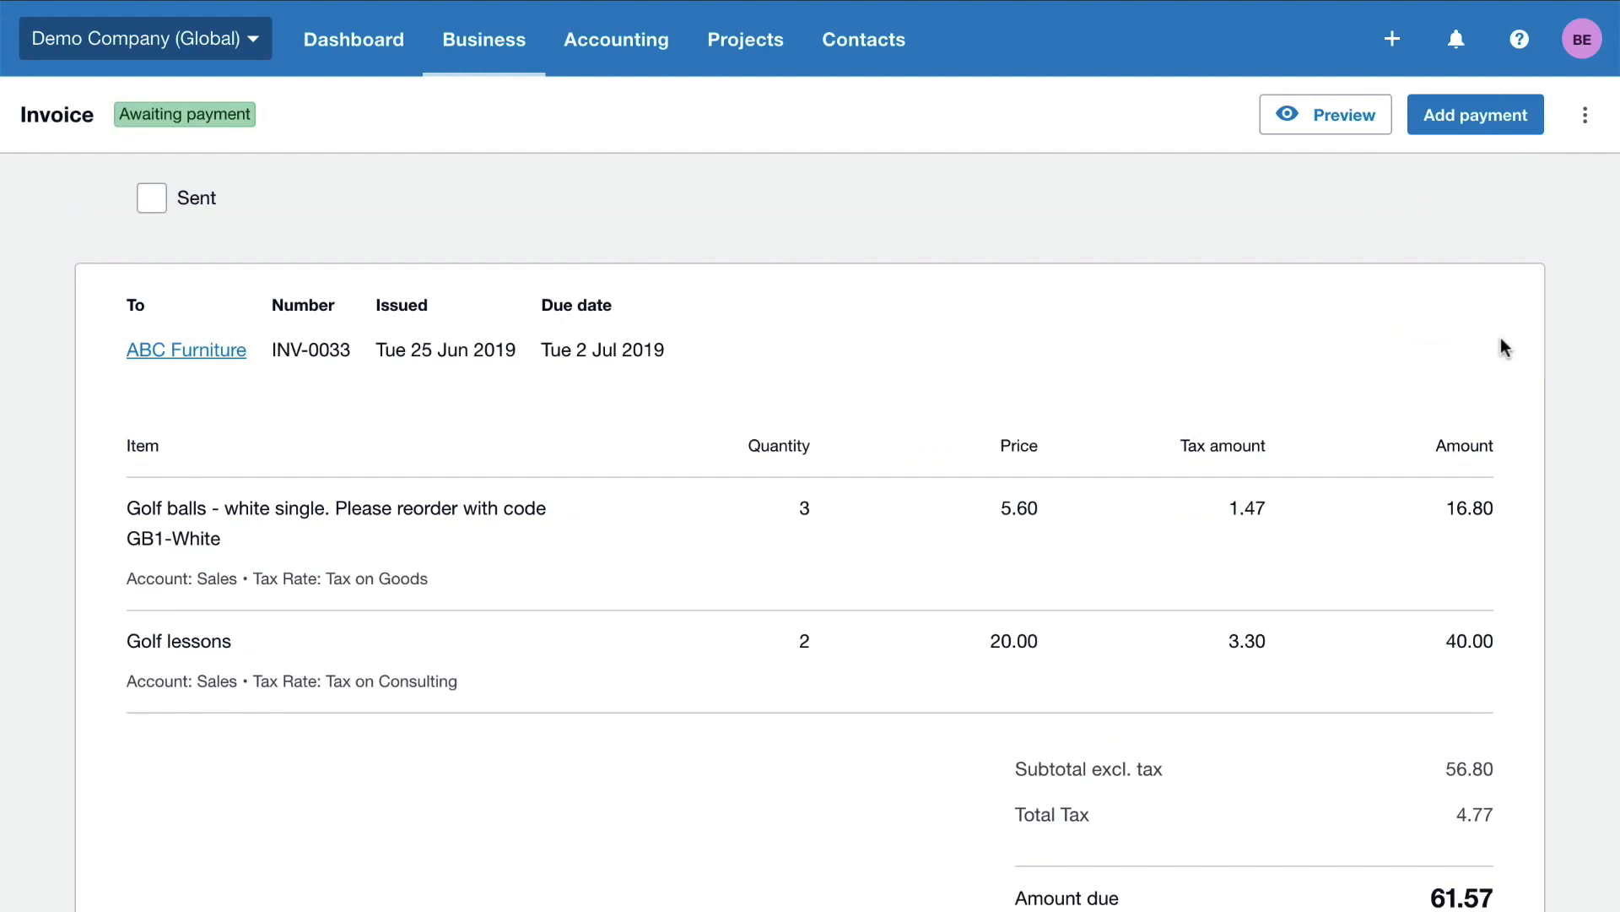
# - Get the link for the completed ABC Furniture invoice and email the invoice to the customer with the default message
pyautogui.click(1587, 117)
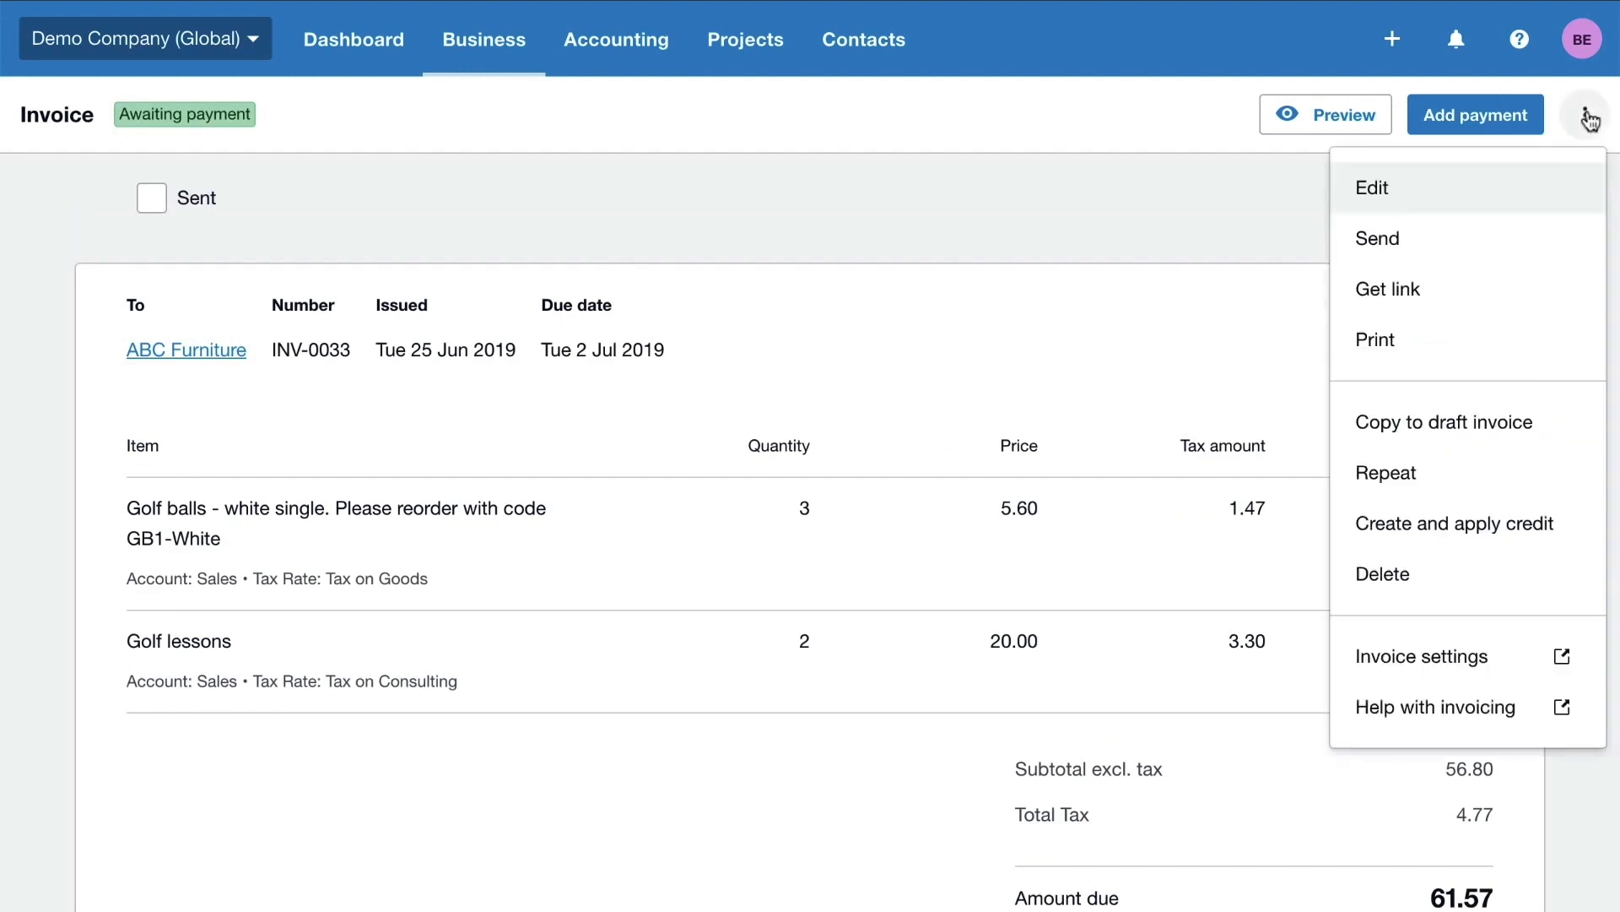
pyautogui.click(1429, 289)
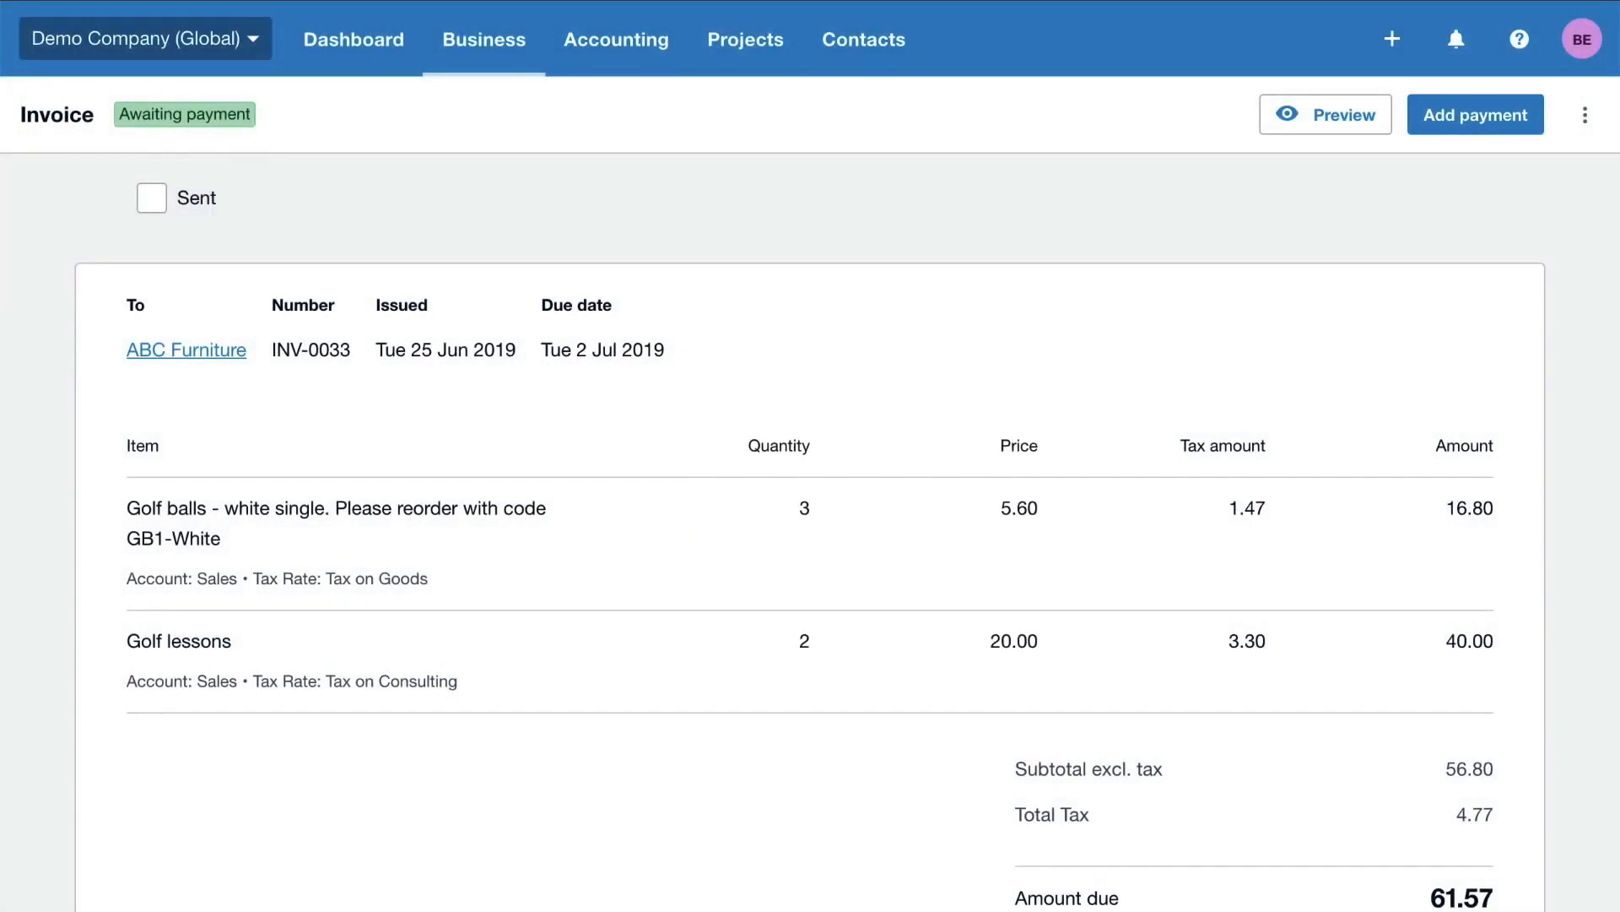
pyautogui.click(1584, 116)
pyautogui.click(1383, 240)
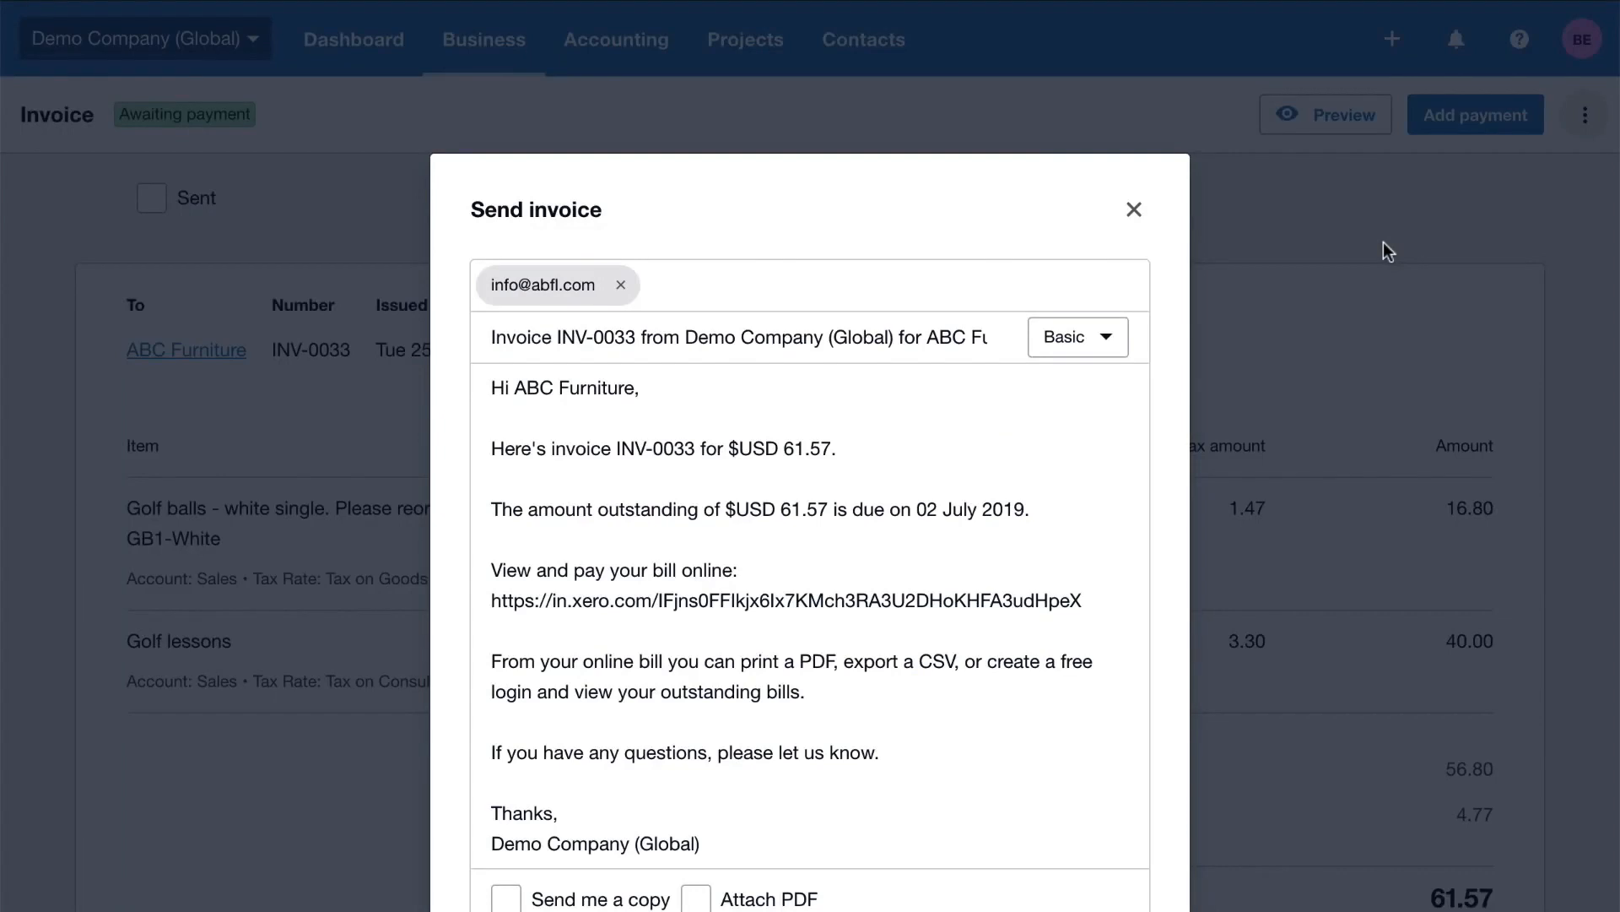
pyautogui.scroll(-3, 1385, 252)
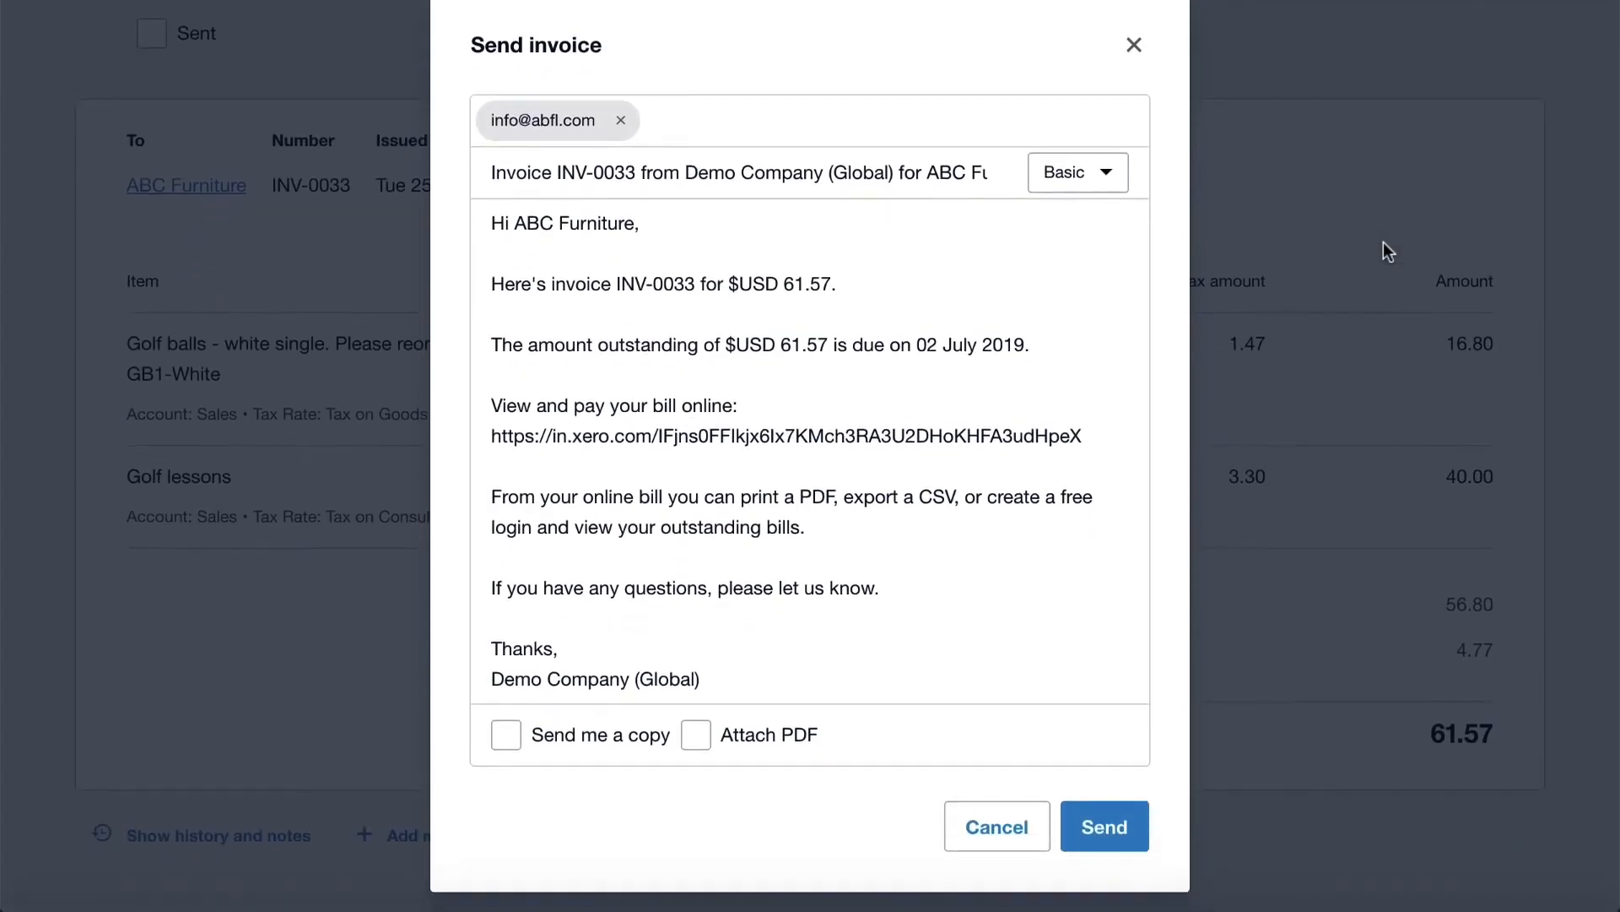
pyautogui.click(1097, 827)
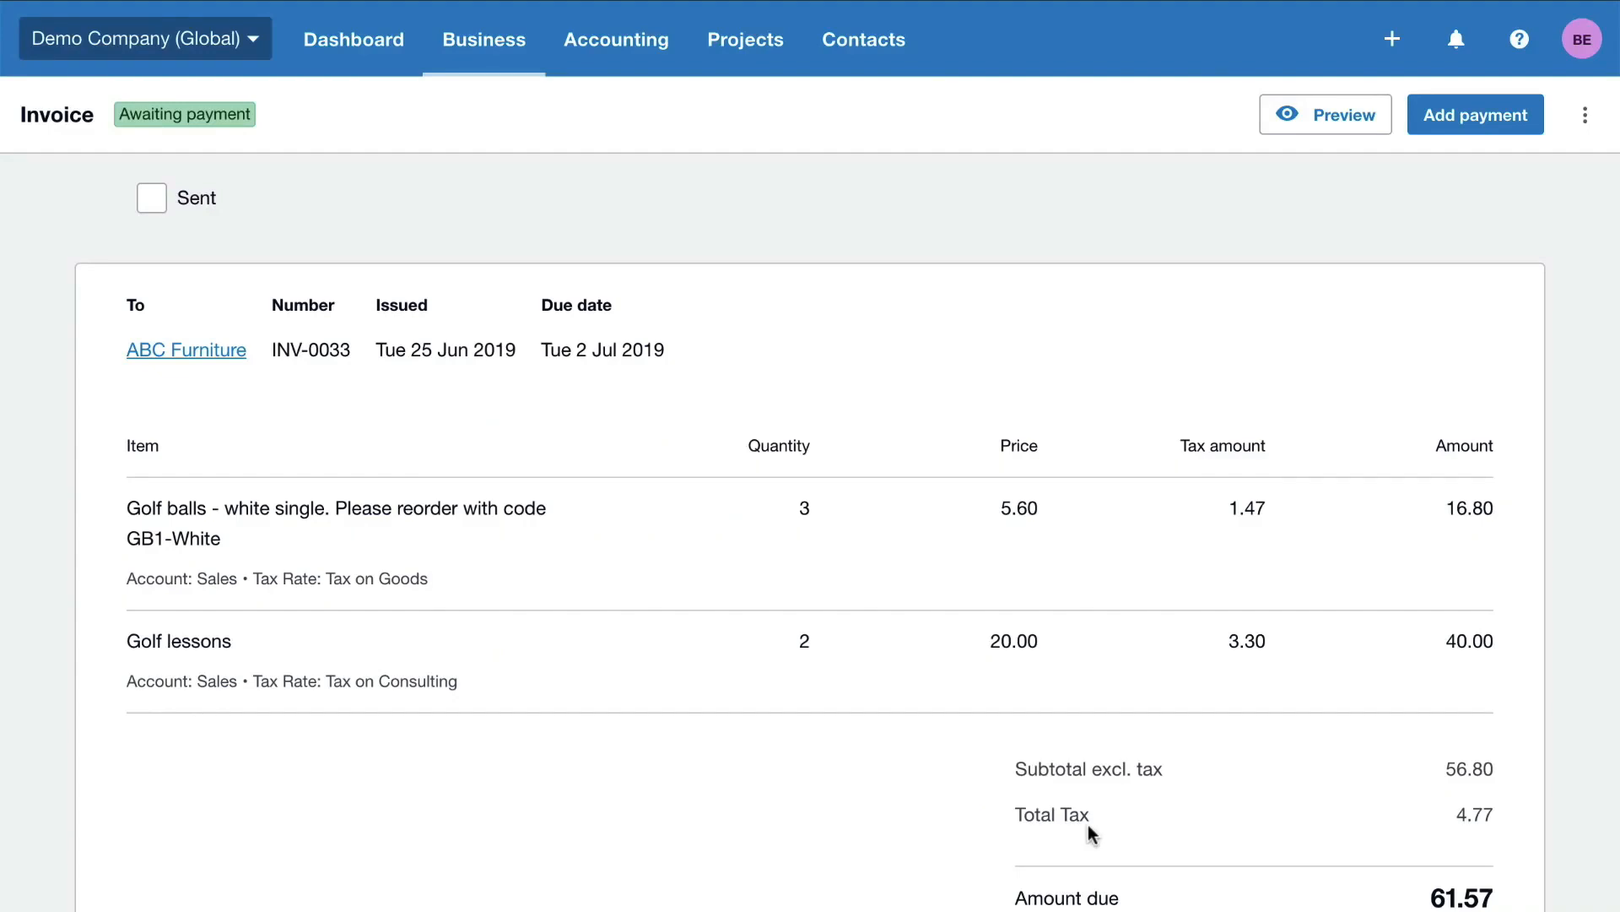
# - Go to the invoice reminder settings from the invoices list and enable emailing customers about overdue invoices
pyautogui.click(485, 41)
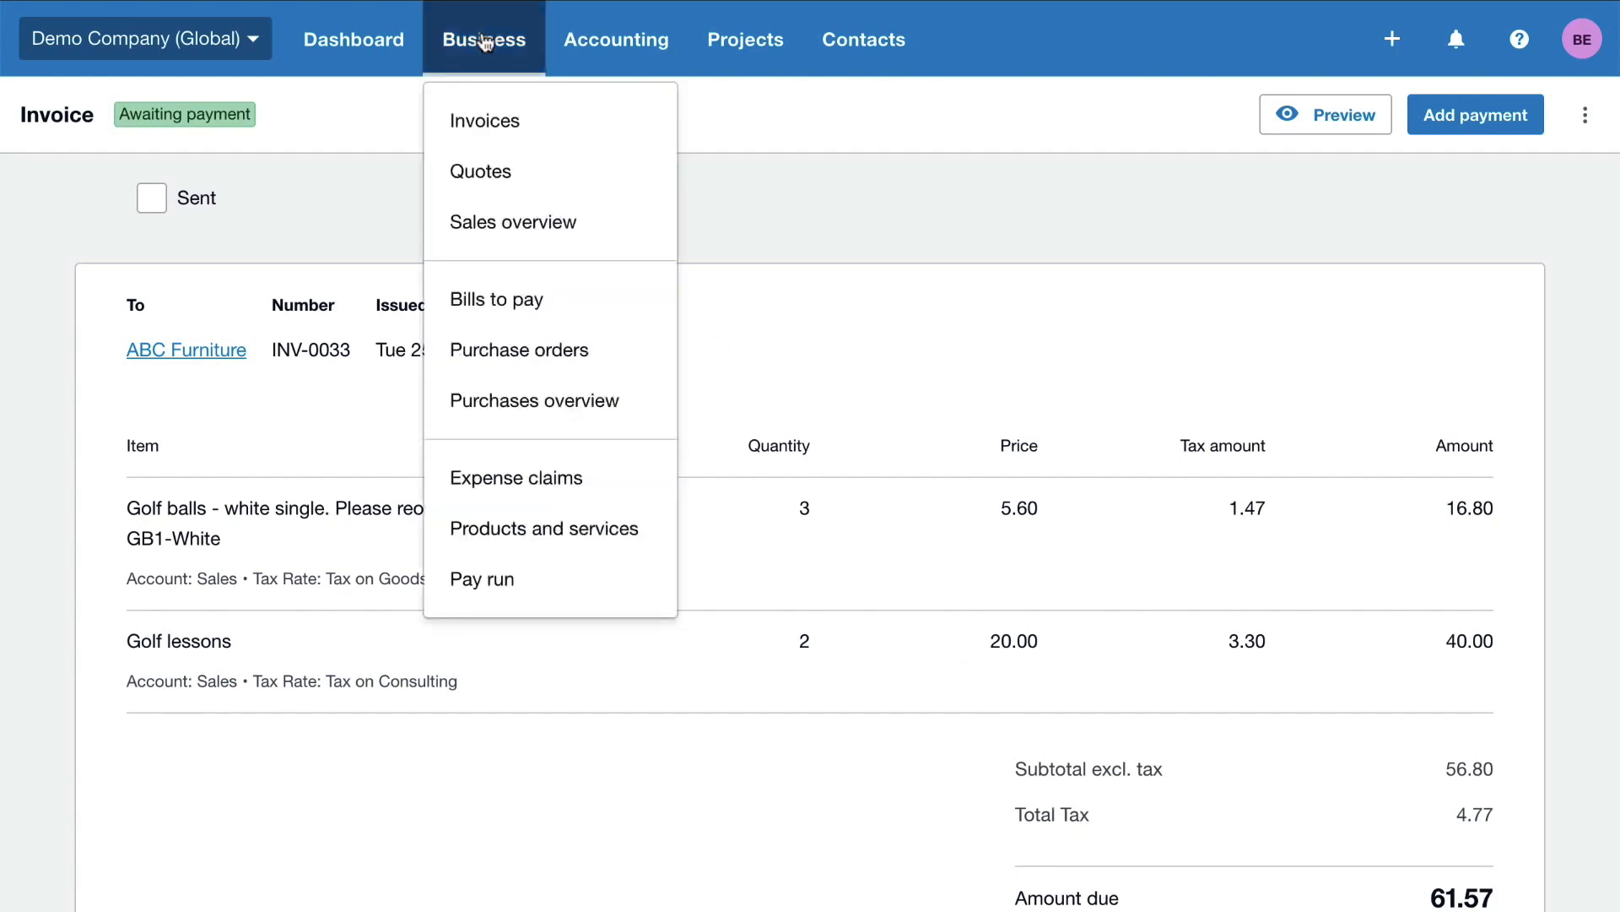
pyautogui.click(515, 120)
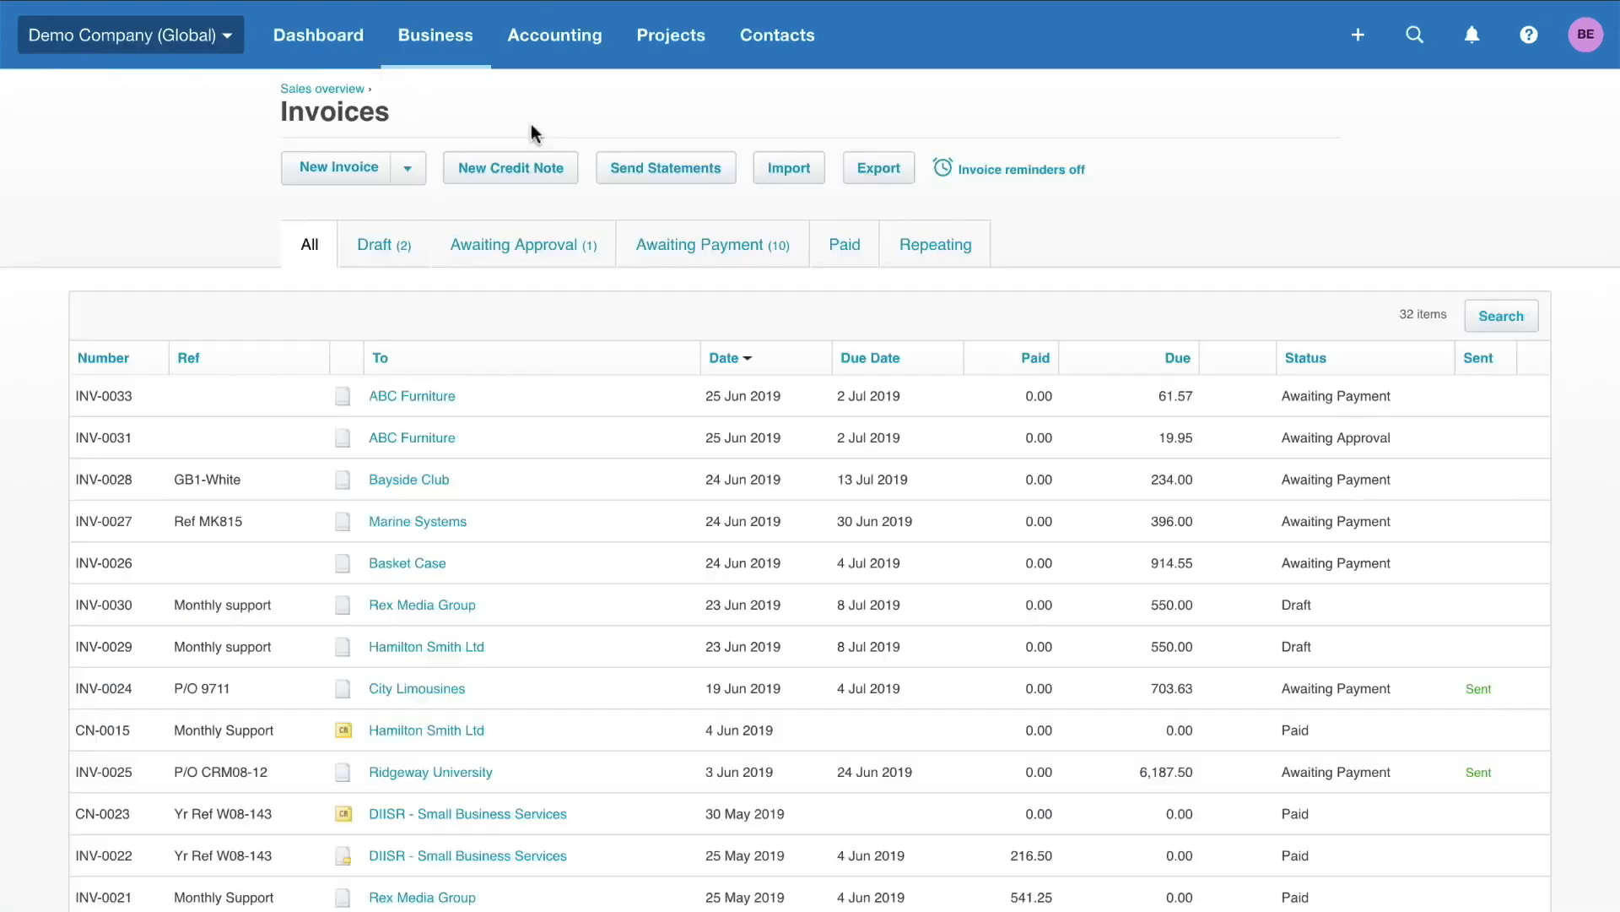
pyautogui.click(1024, 169)
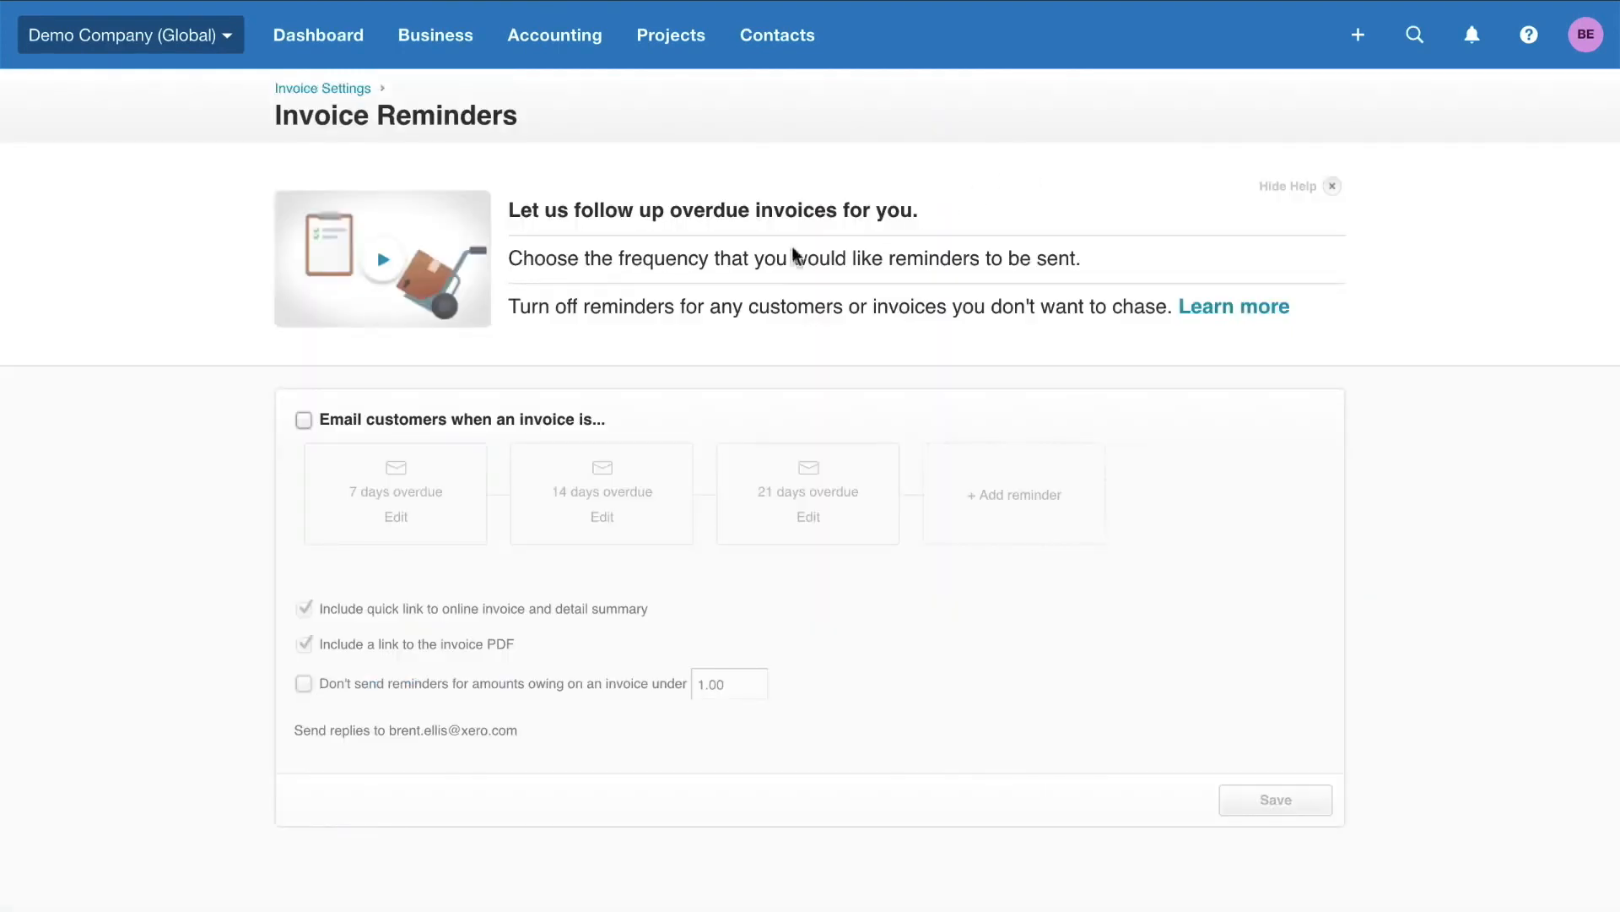
pyautogui.click(302, 418)
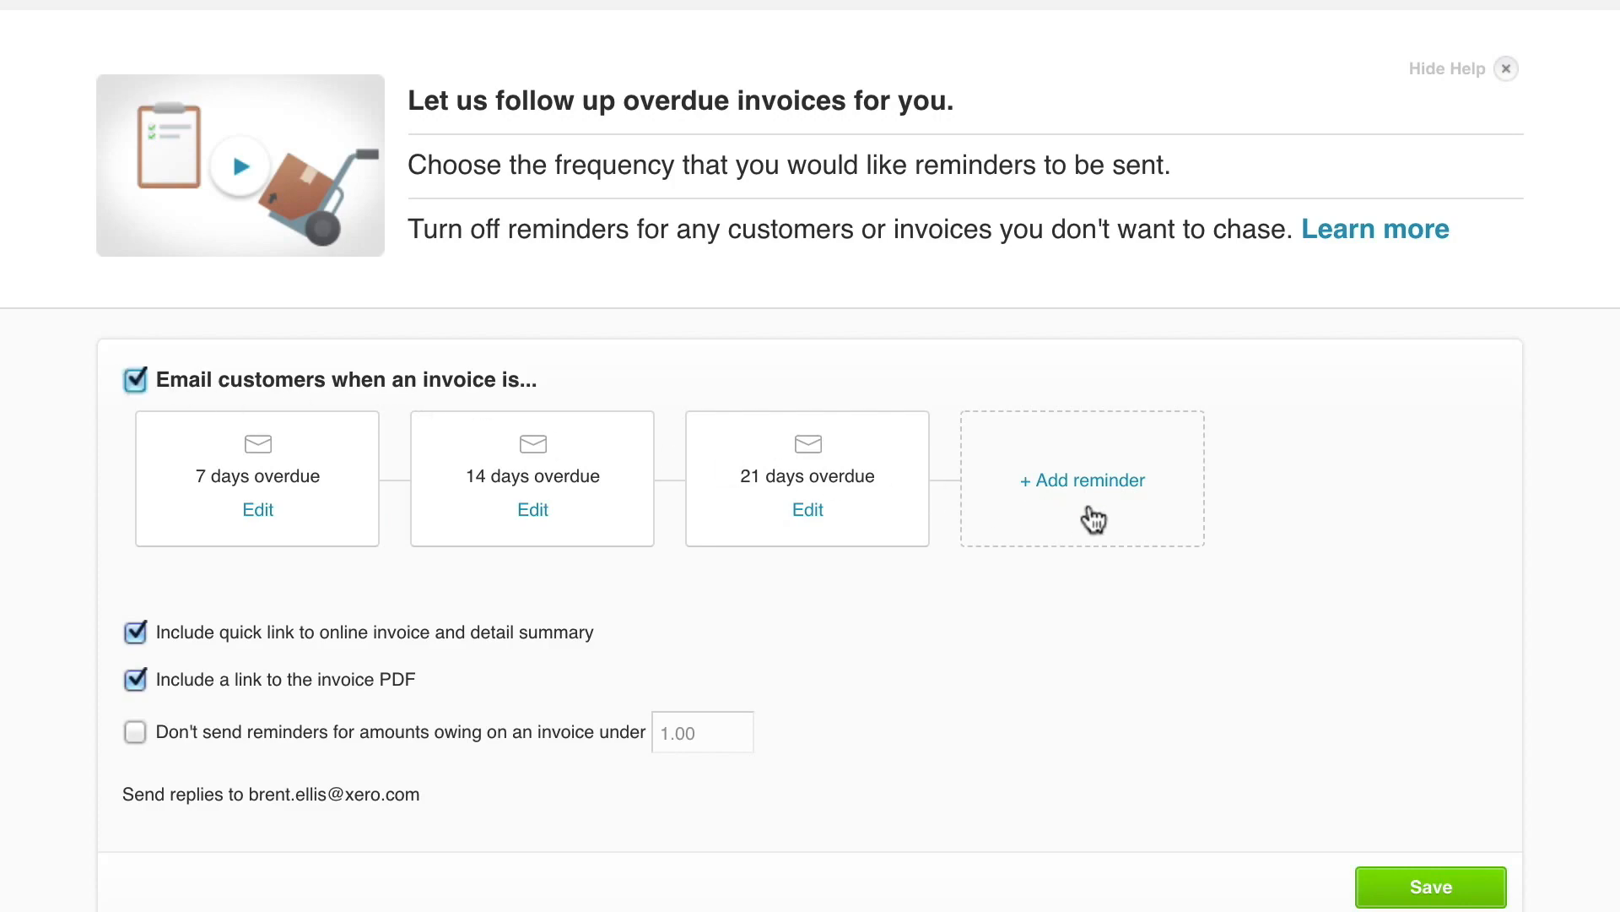
# - Add and save a reminder that is sent when an invoice is due in 3 days
pyautogui.click(1089, 516)
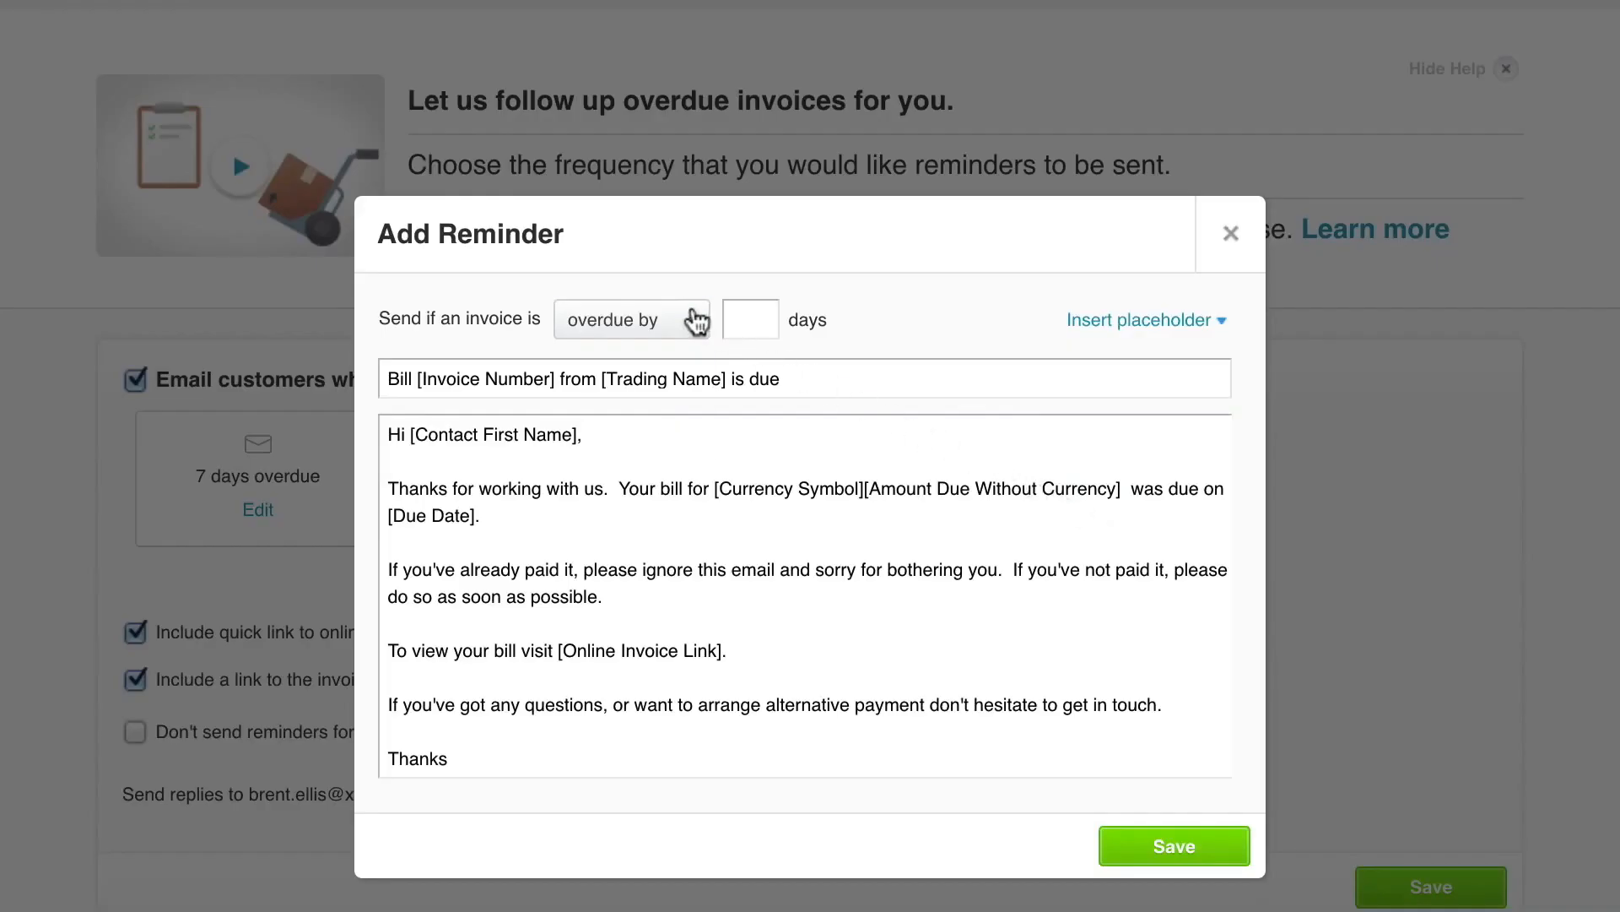
pyautogui.click(686, 317)
pyautogui.click(595, 429)
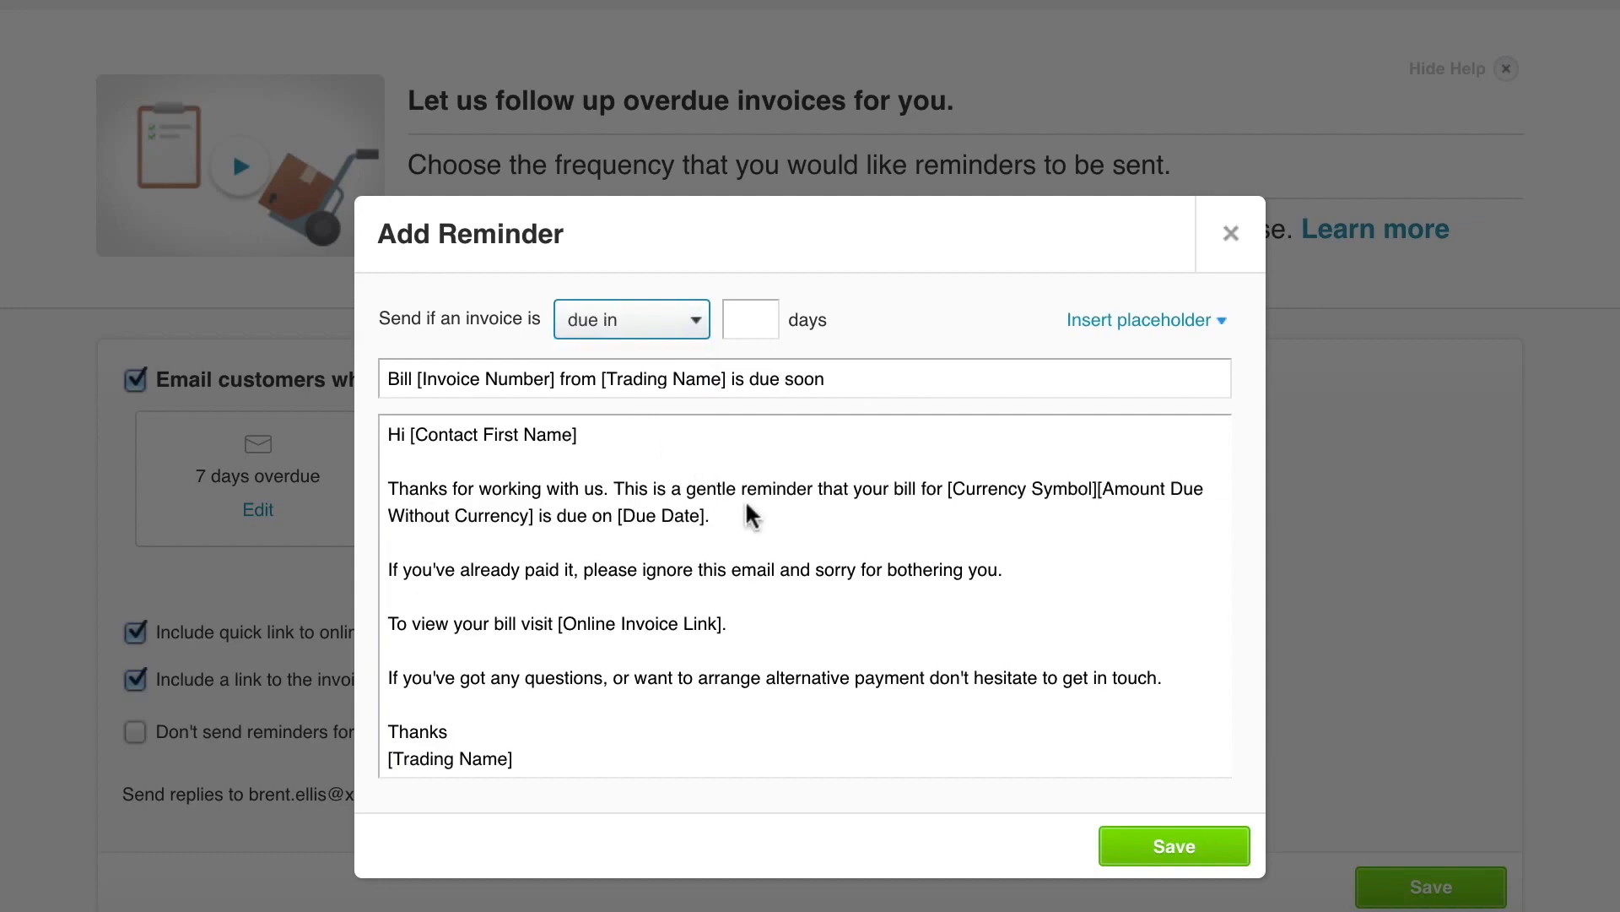
pyautogui.click(1169, 844)
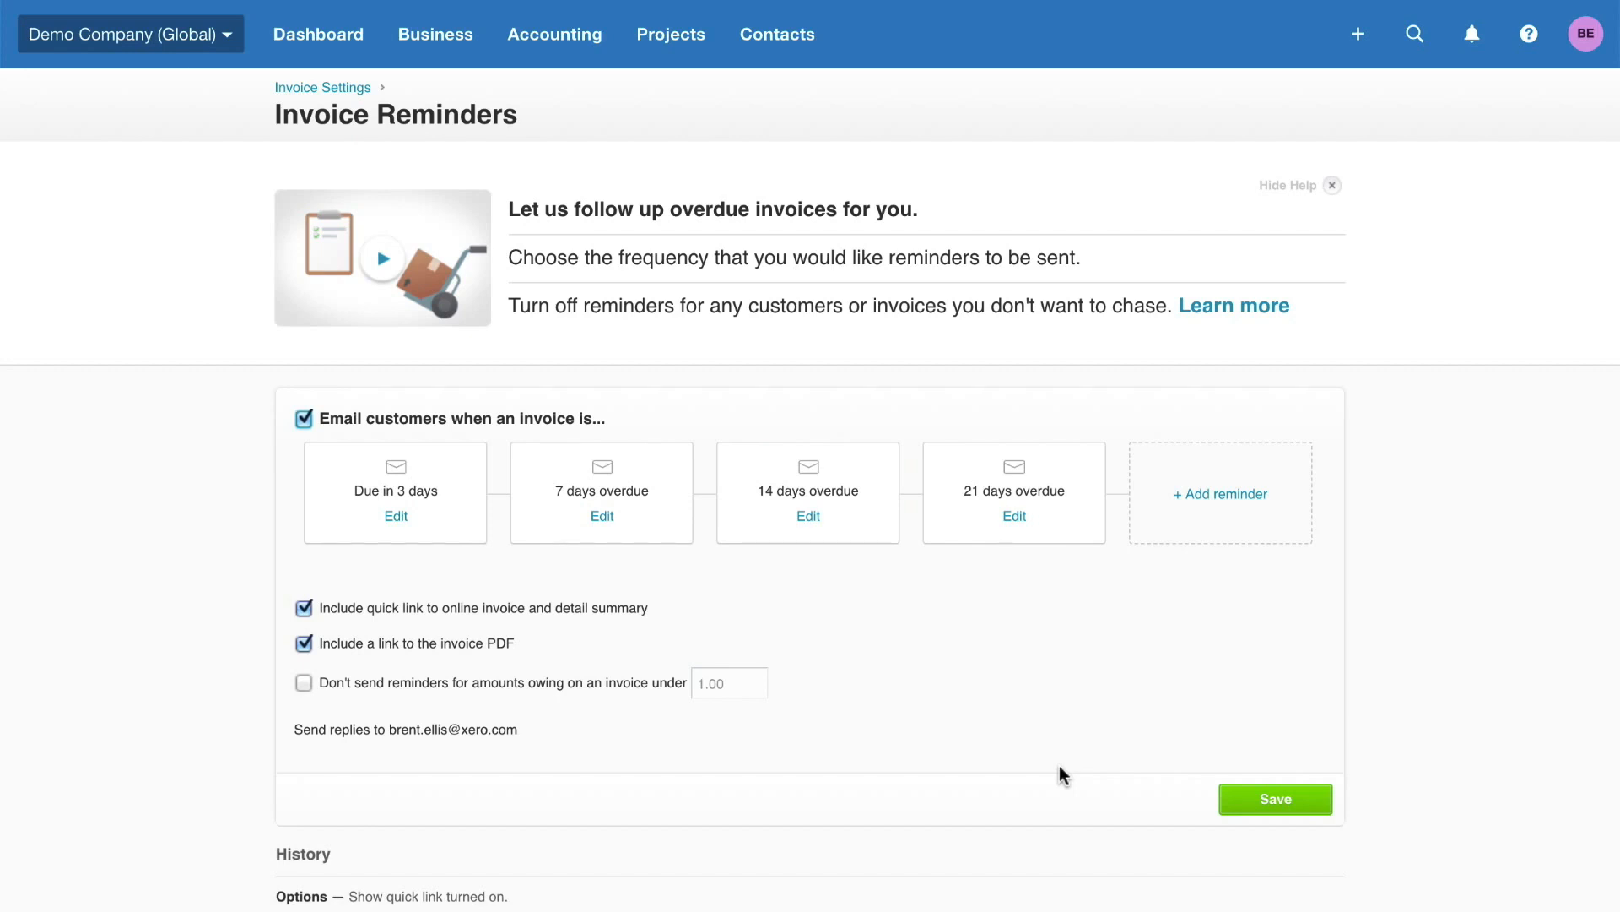
# - Open the help options from the invoice reminders page
pyautogui.click(1530, 34)
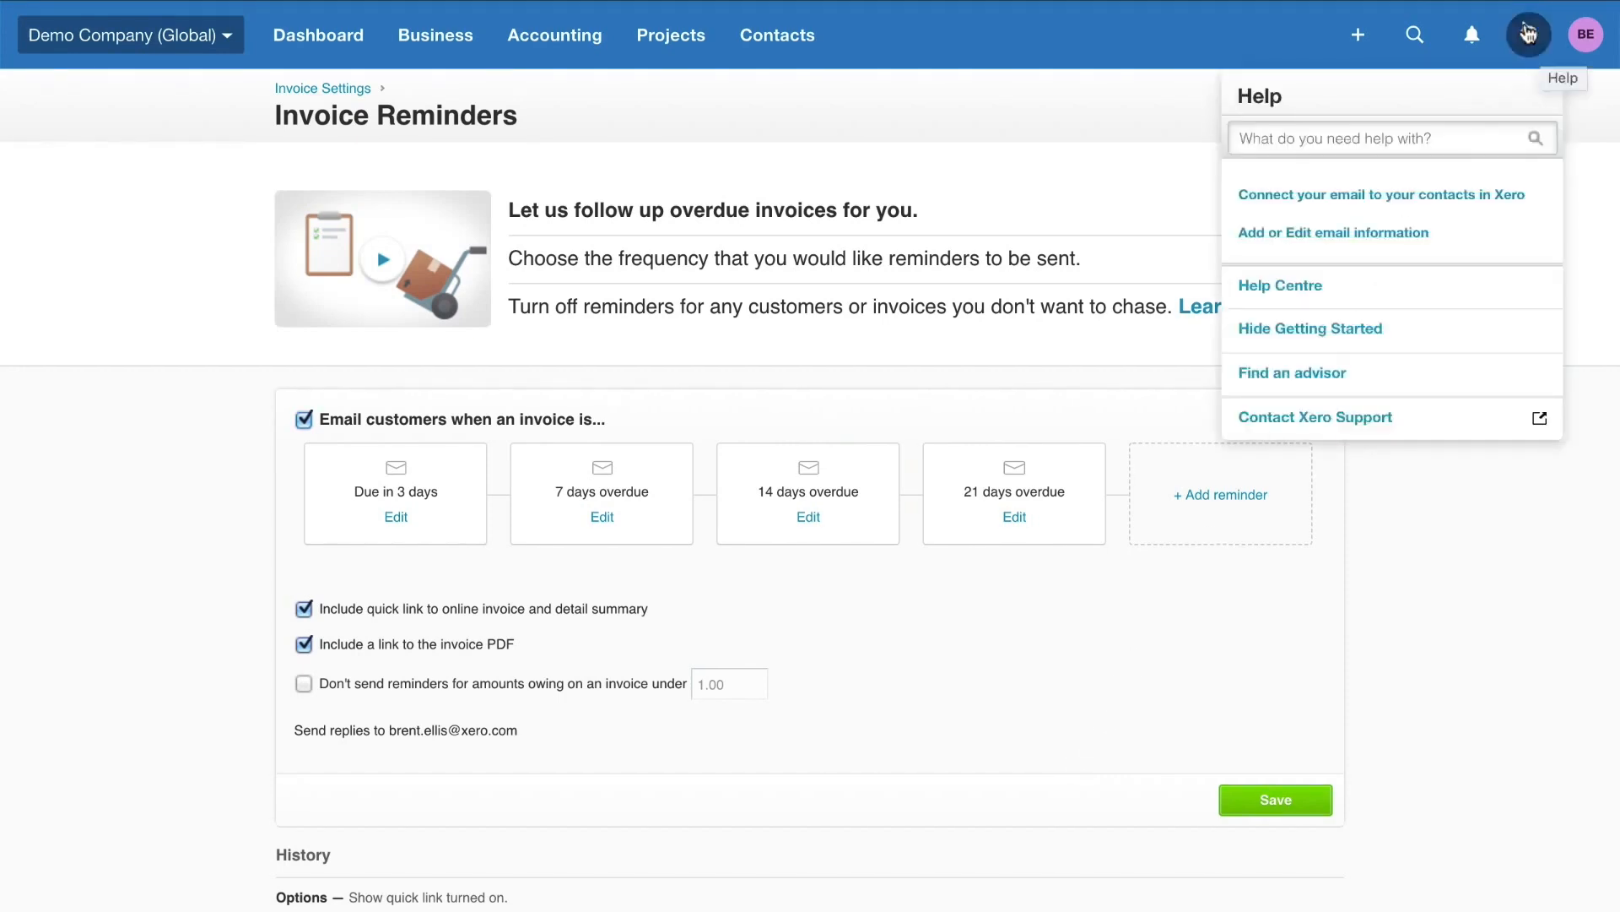